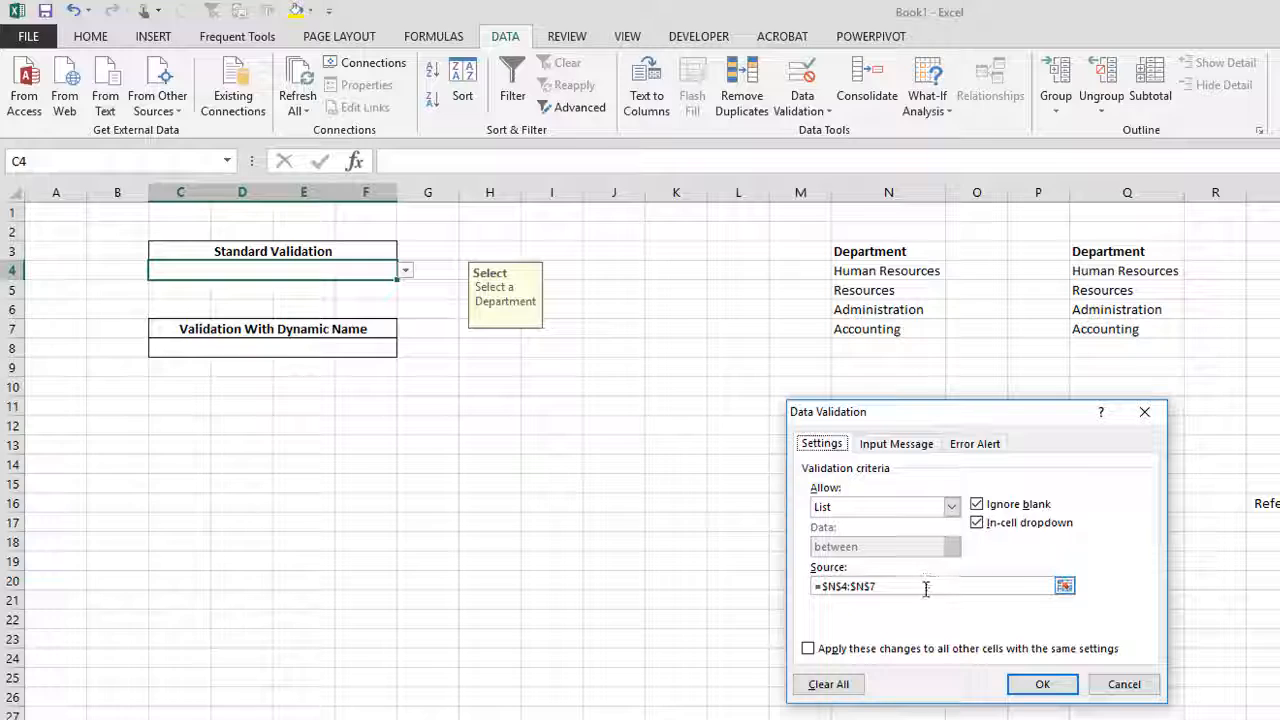
# Step: Review the list source range of the Standard Validation cell C4 and display its drop-down choices
pyautogui.click(925, 586)
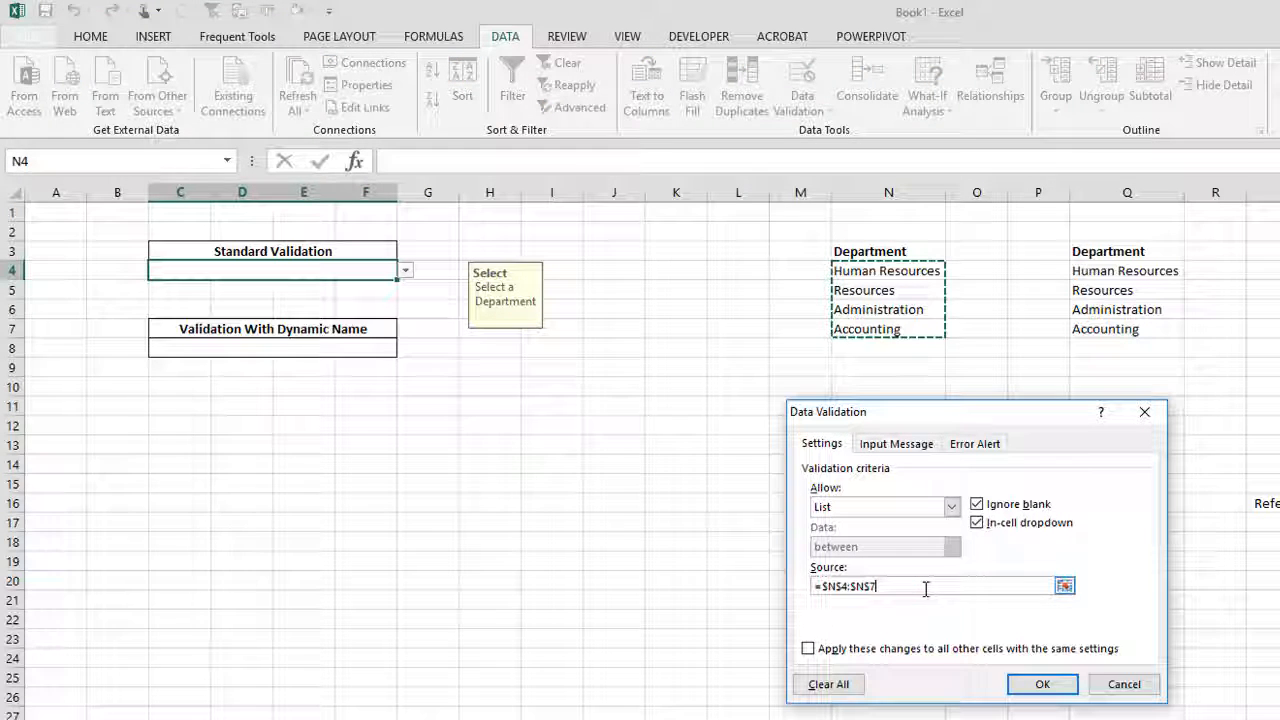
pyautogui.click(1045, 684)
pyautogui.click(406, 271)
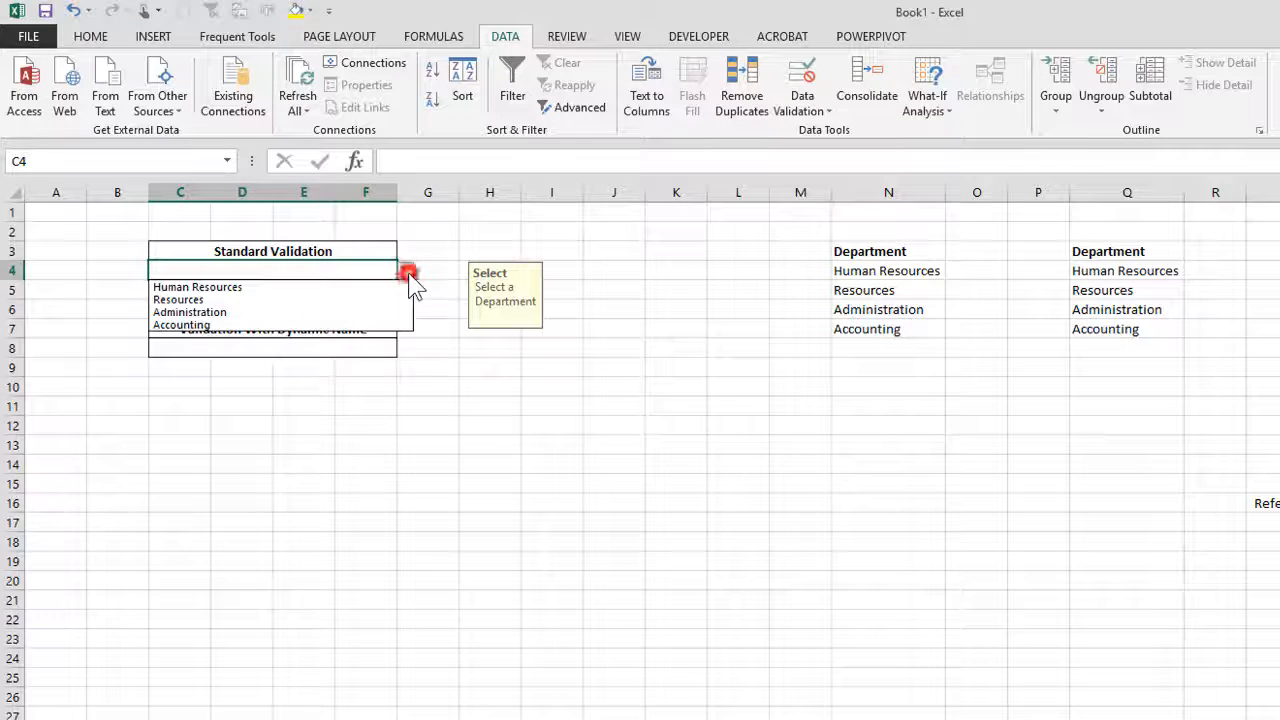
pyautogui.click(406, 273)
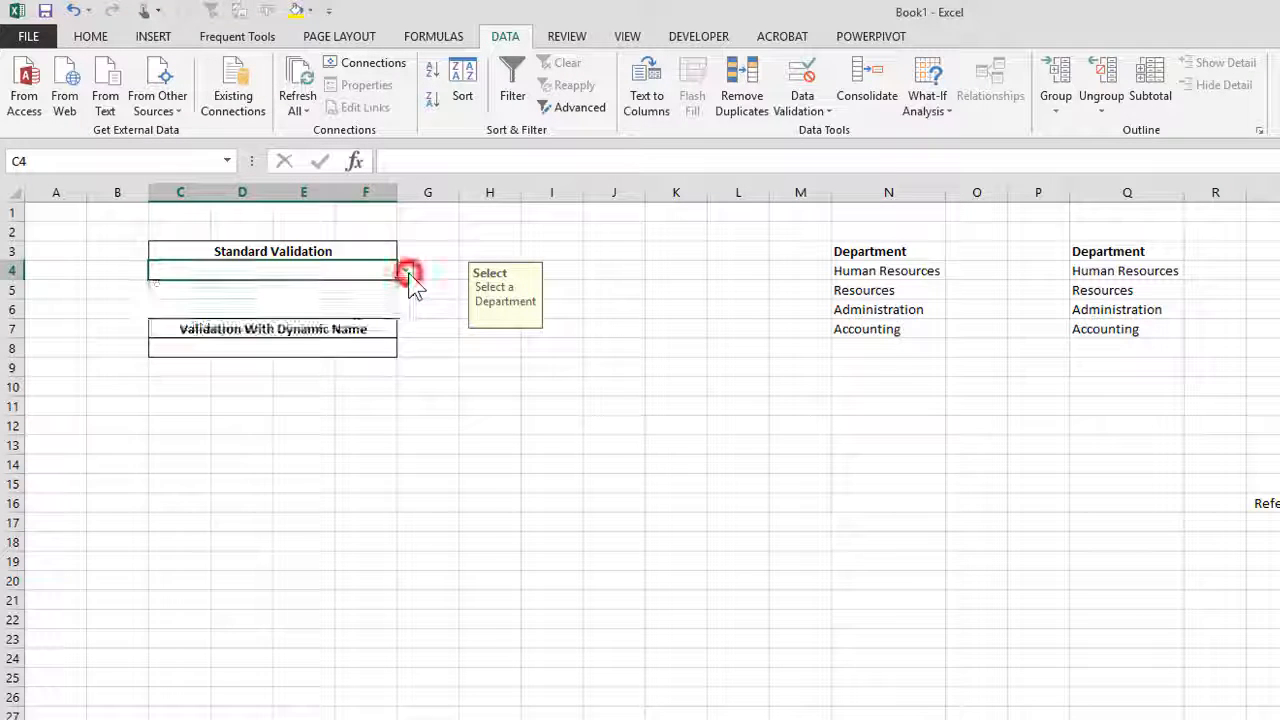
# Step: Add Purchasing in cell N8 at the end of the first Department list
pyautogui.click(881, 349)
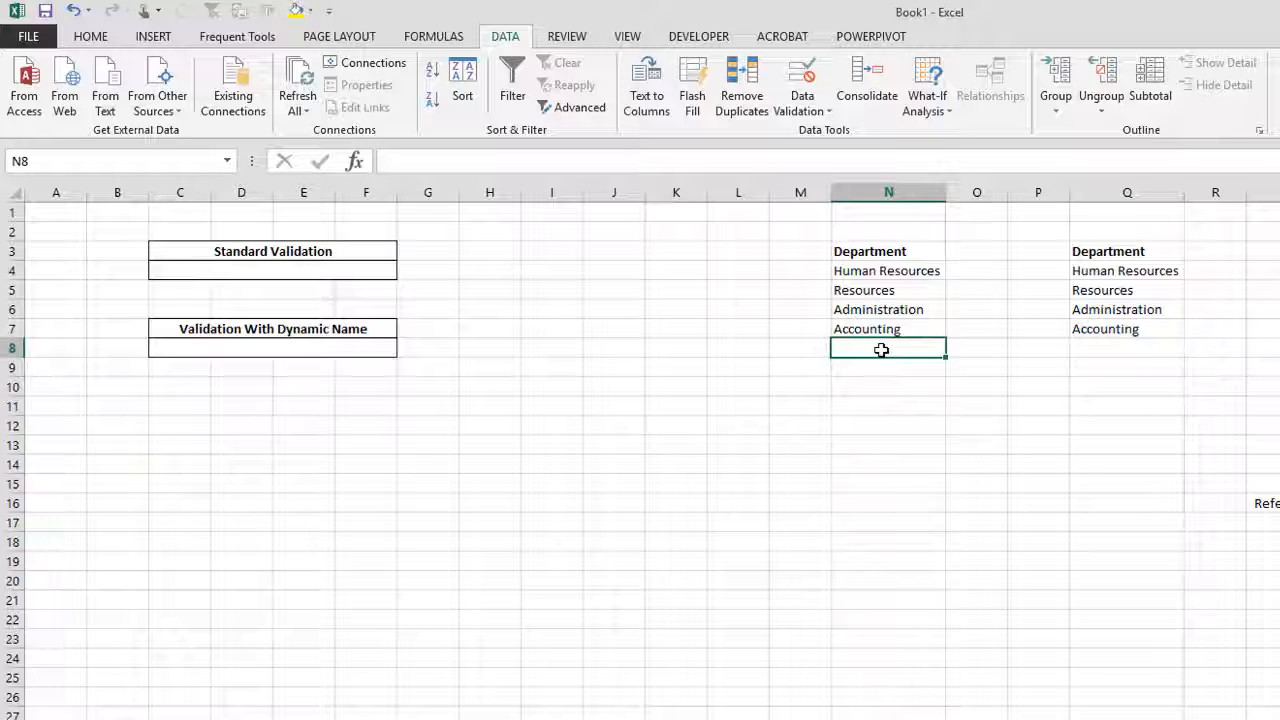
pyautogui.write('Purchasing')
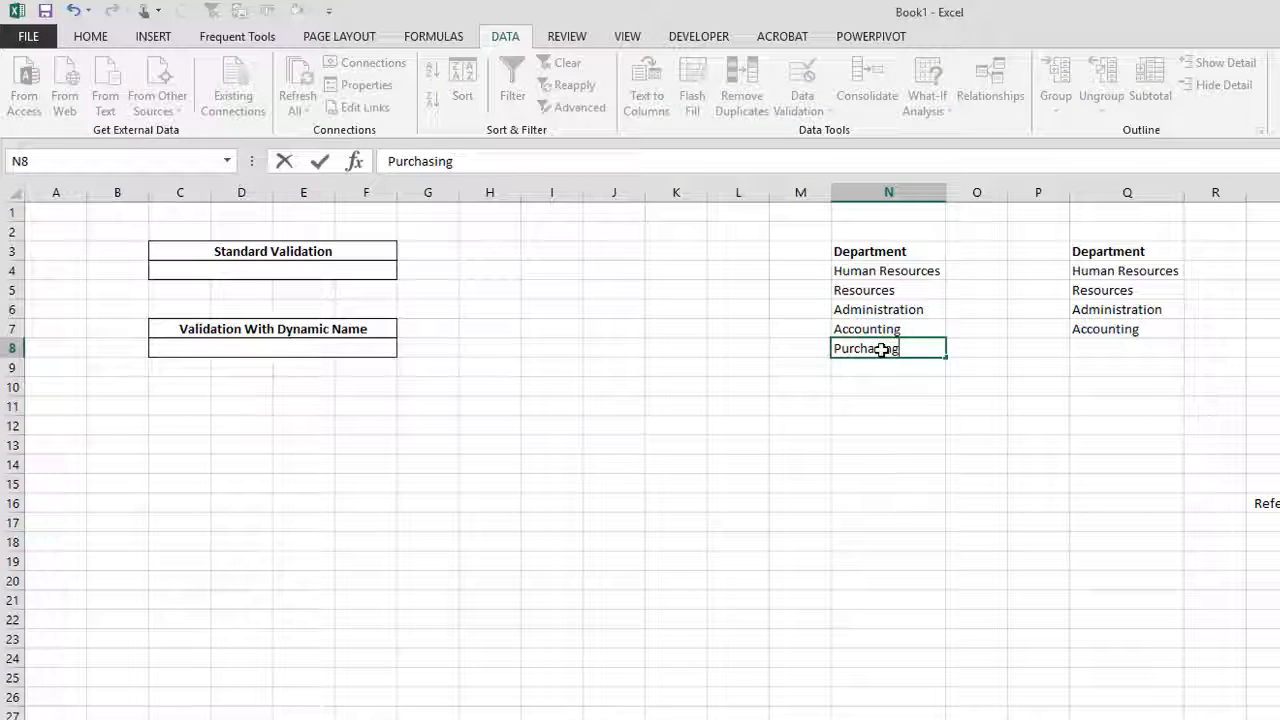
pyautogui.press('Return')
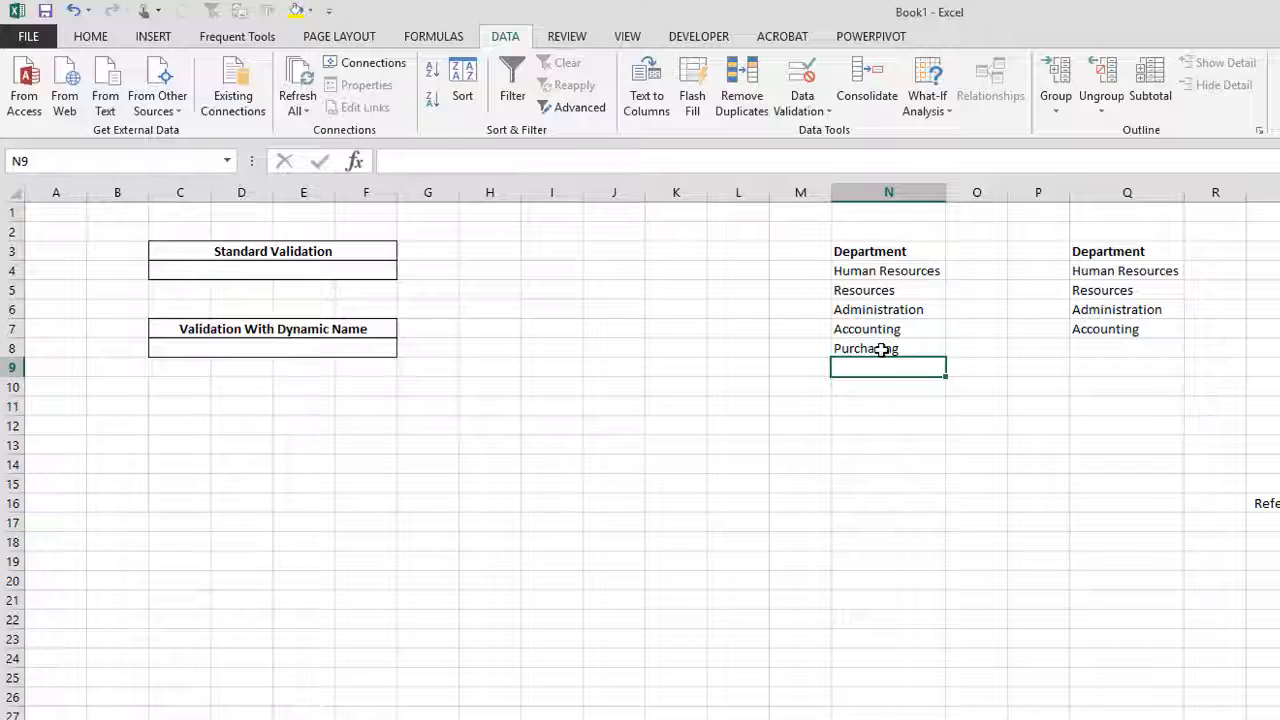
# Step: Check whether cell C4's drop-down includes the added department, and inspect the source range in its data validation settings
pyautogui.click(277, 271)
pyautogui.click(401, 271)
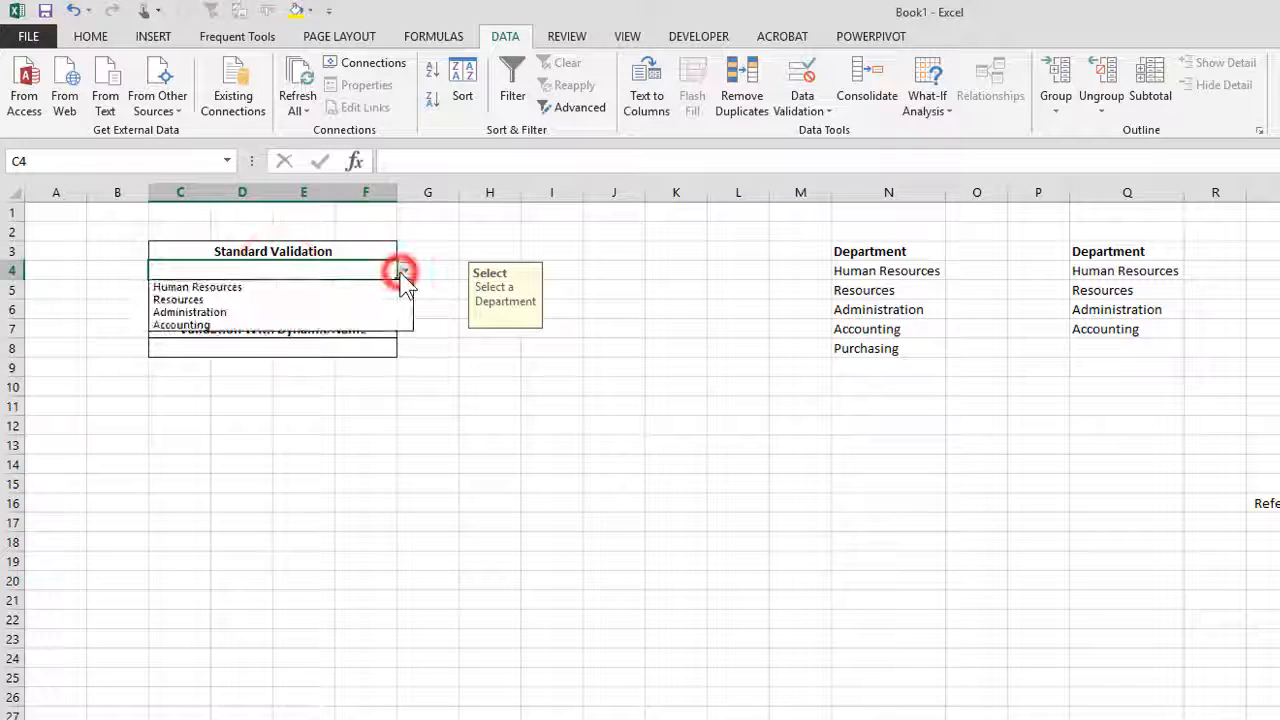
pyautogui.click(401, 271)
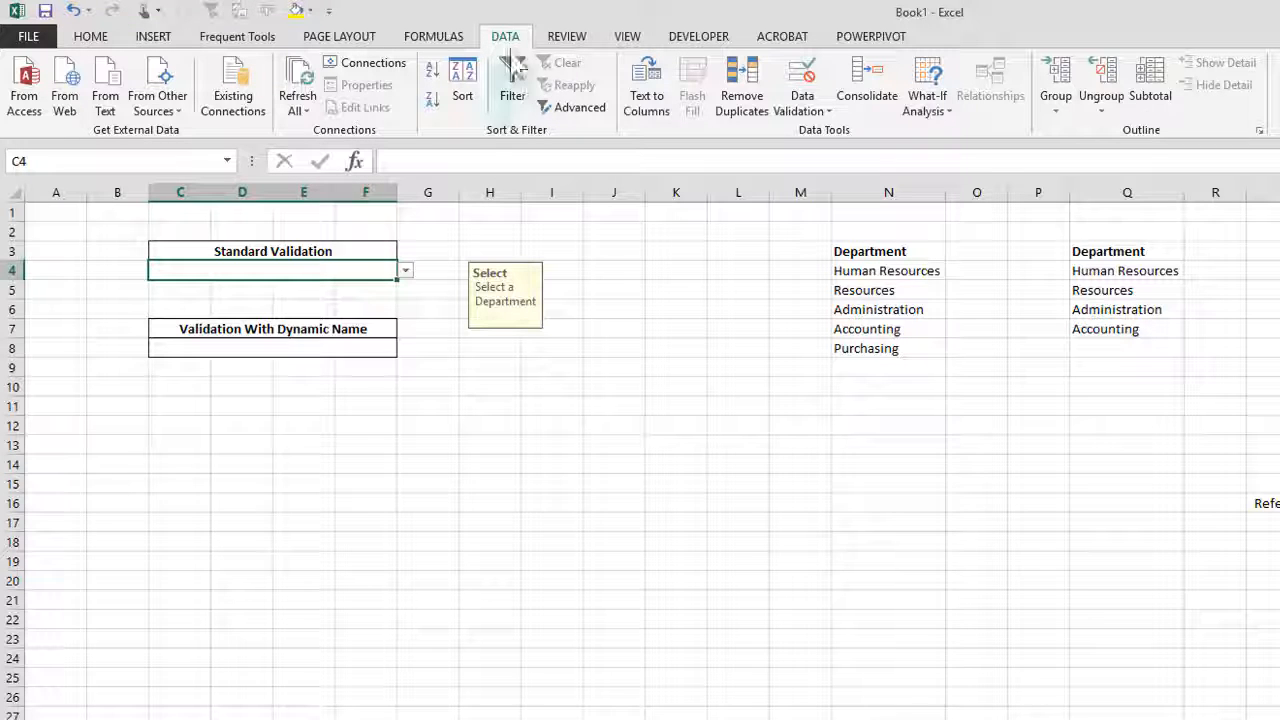
pyautogui.click(803, 72)
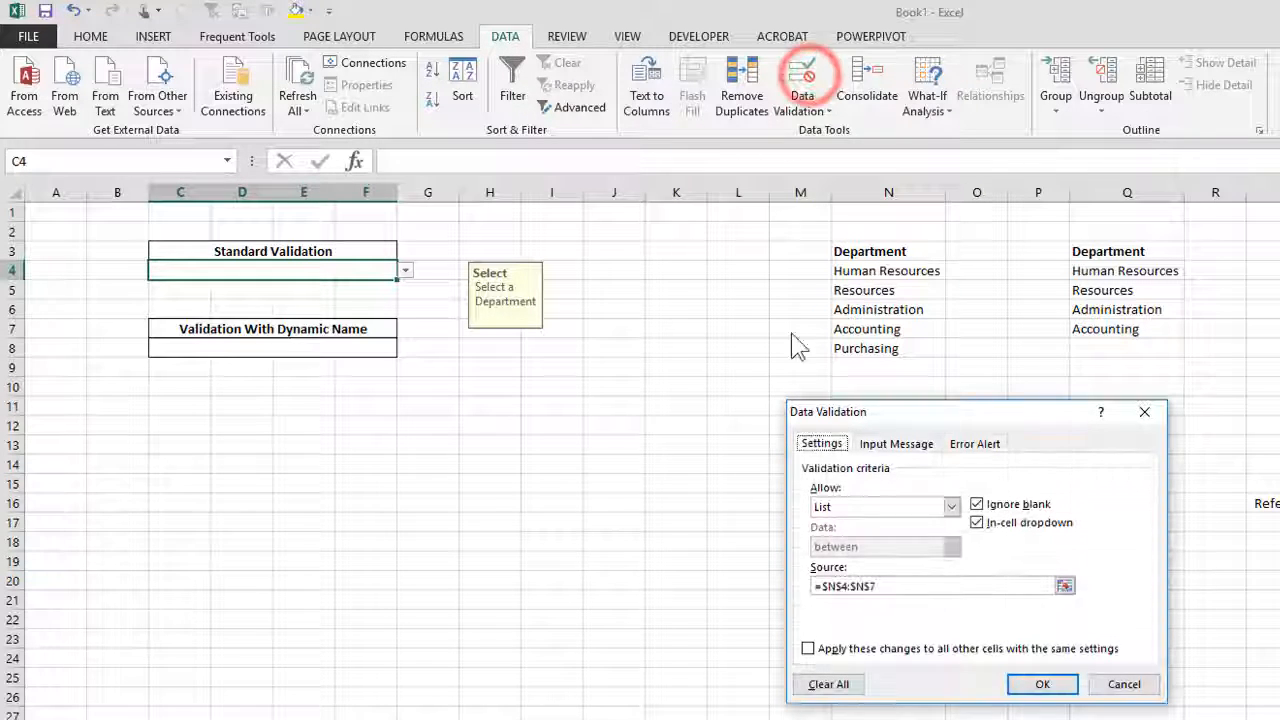
pyautogui.click(967, 583)
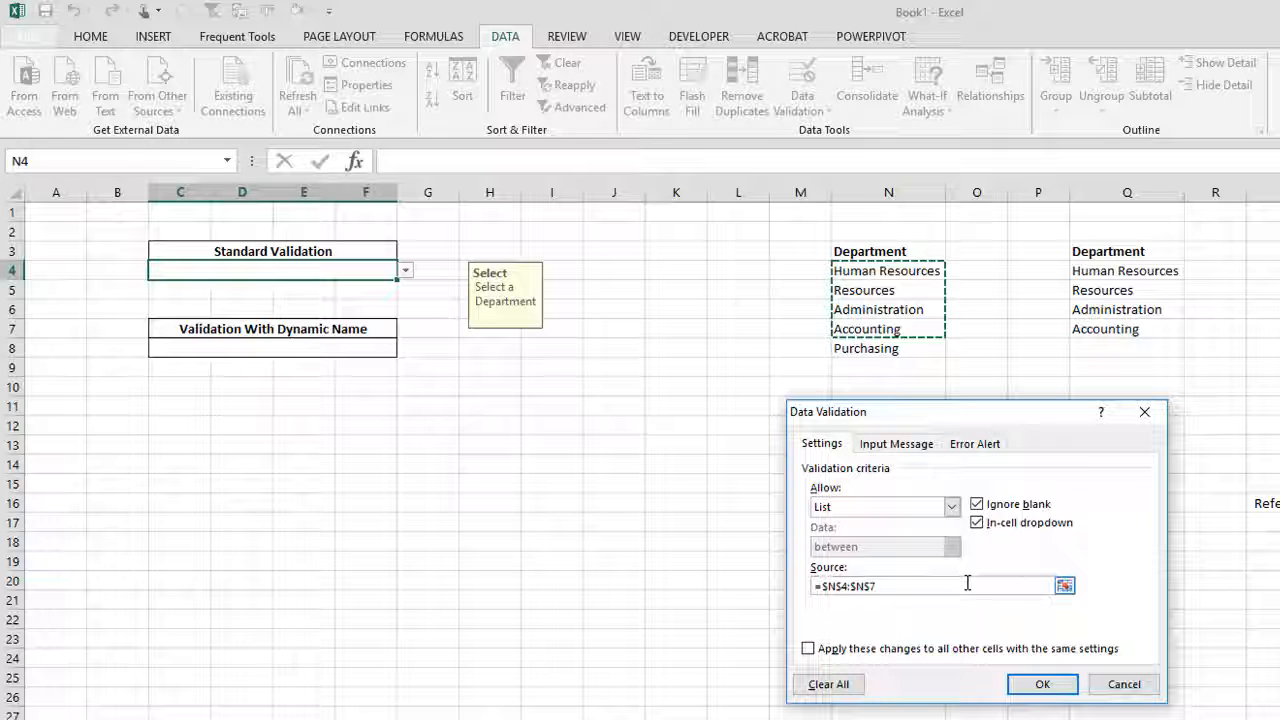
pyautogui.click(1120, 686)
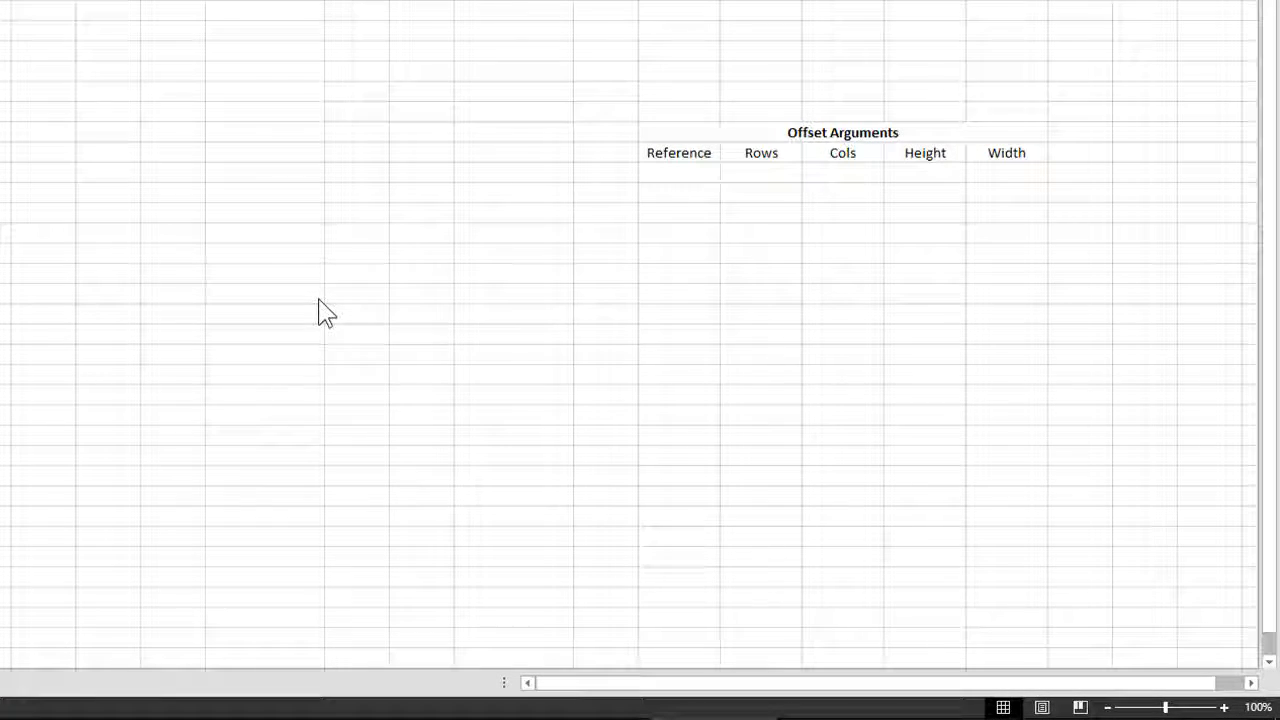
pyautogui.click(540, 56)
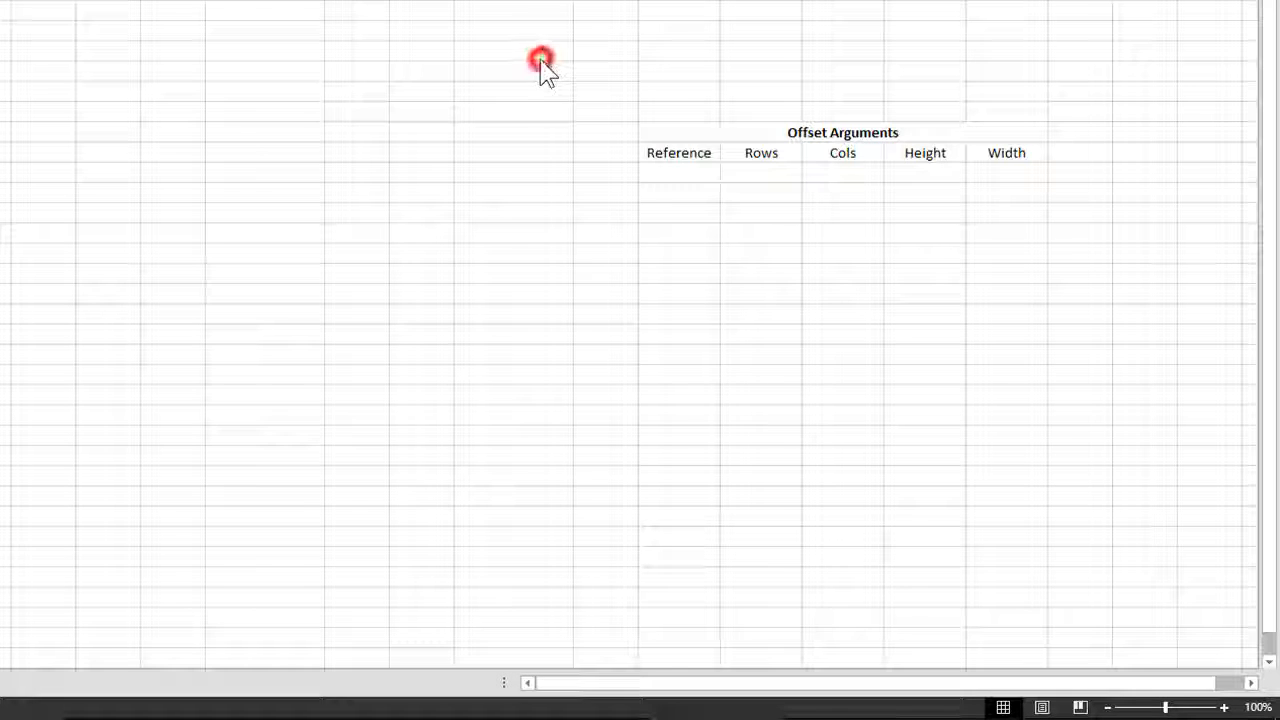
pyautogui.write('=off')
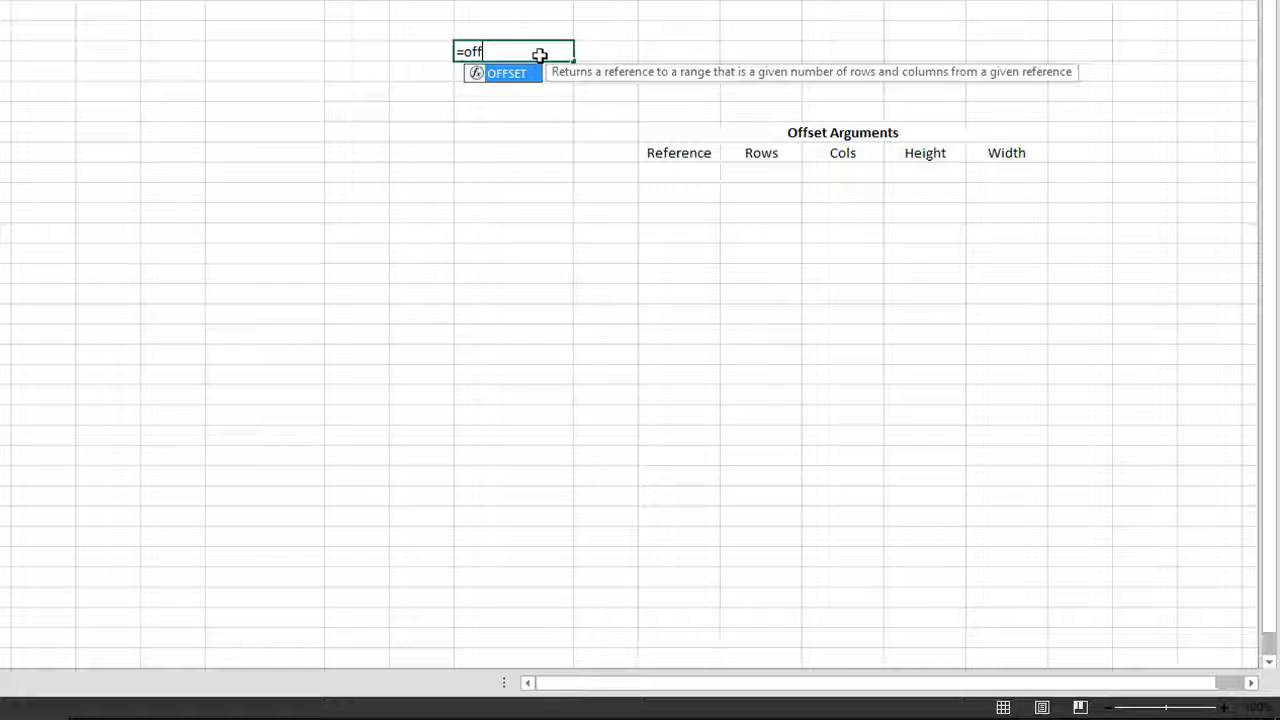
pyautogui.press('Tab')
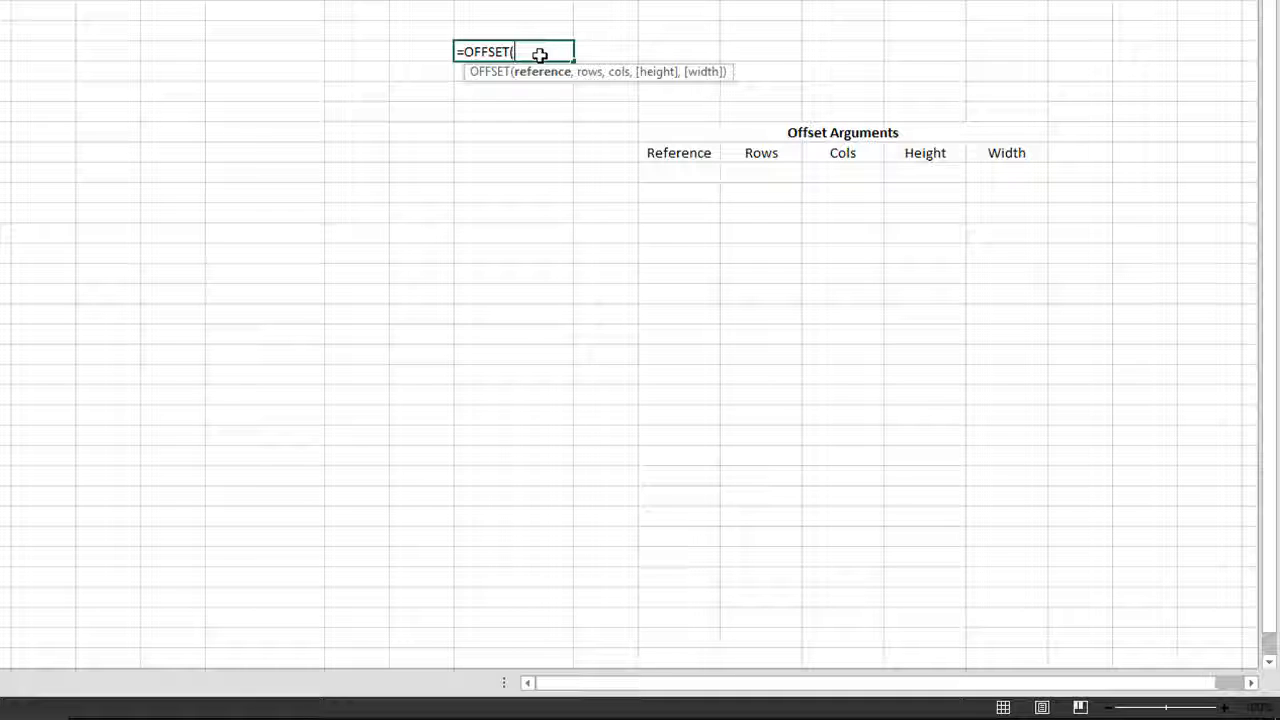
pyautogui.press('Escape')
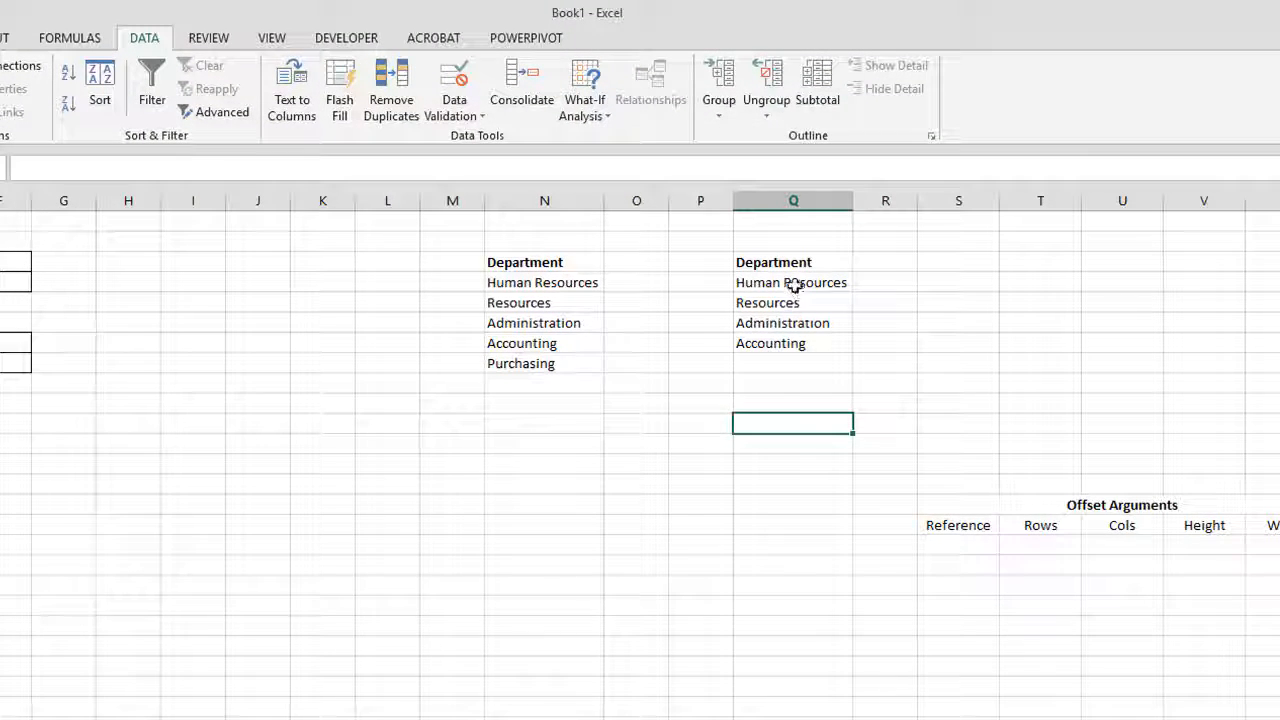
# Step: Start defining a new workbook-scope name called DynamicDept
pyautogui.click(78, 40)
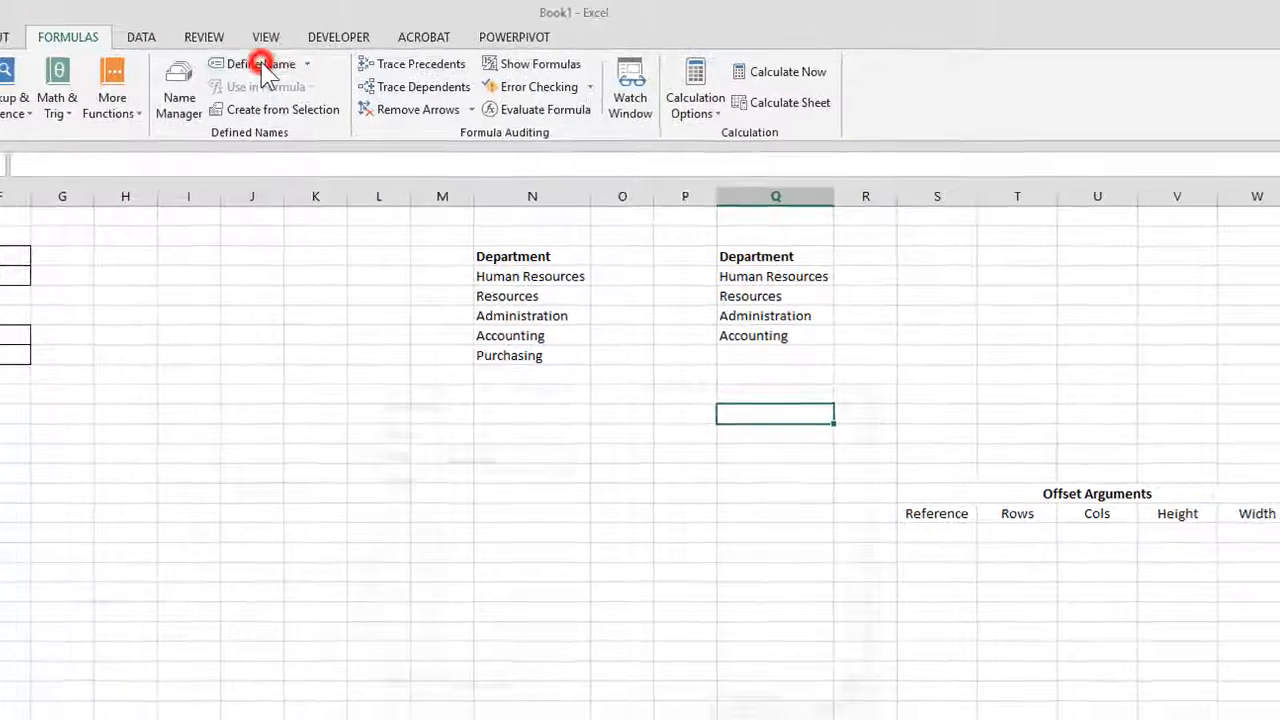
pyautogui.click(262, 66)
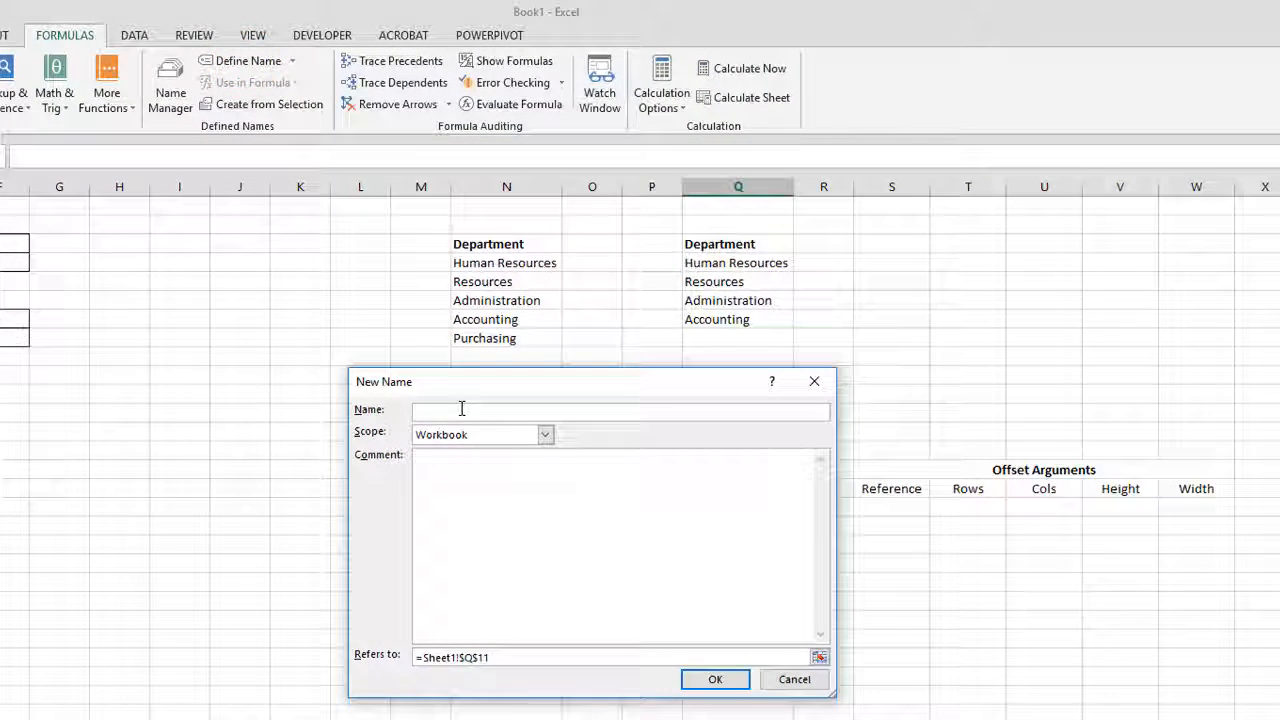
pyautogui.write('Dy')
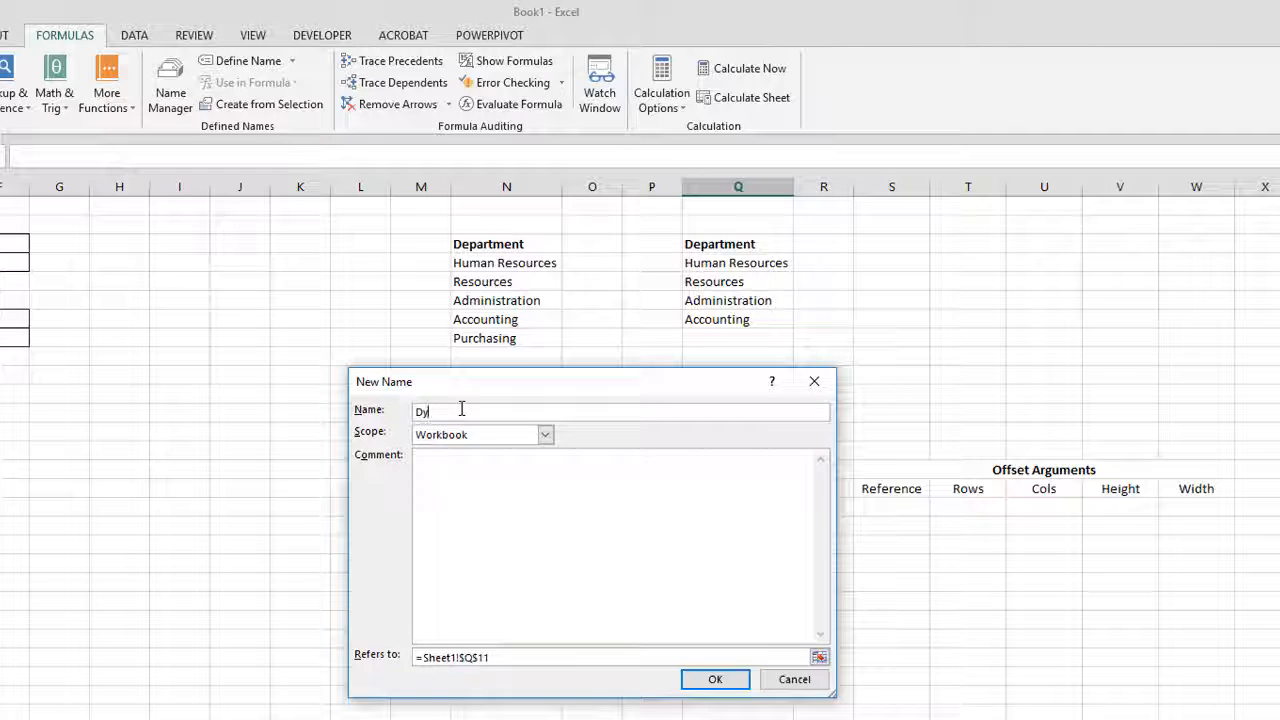
pyautogui.write('namic')
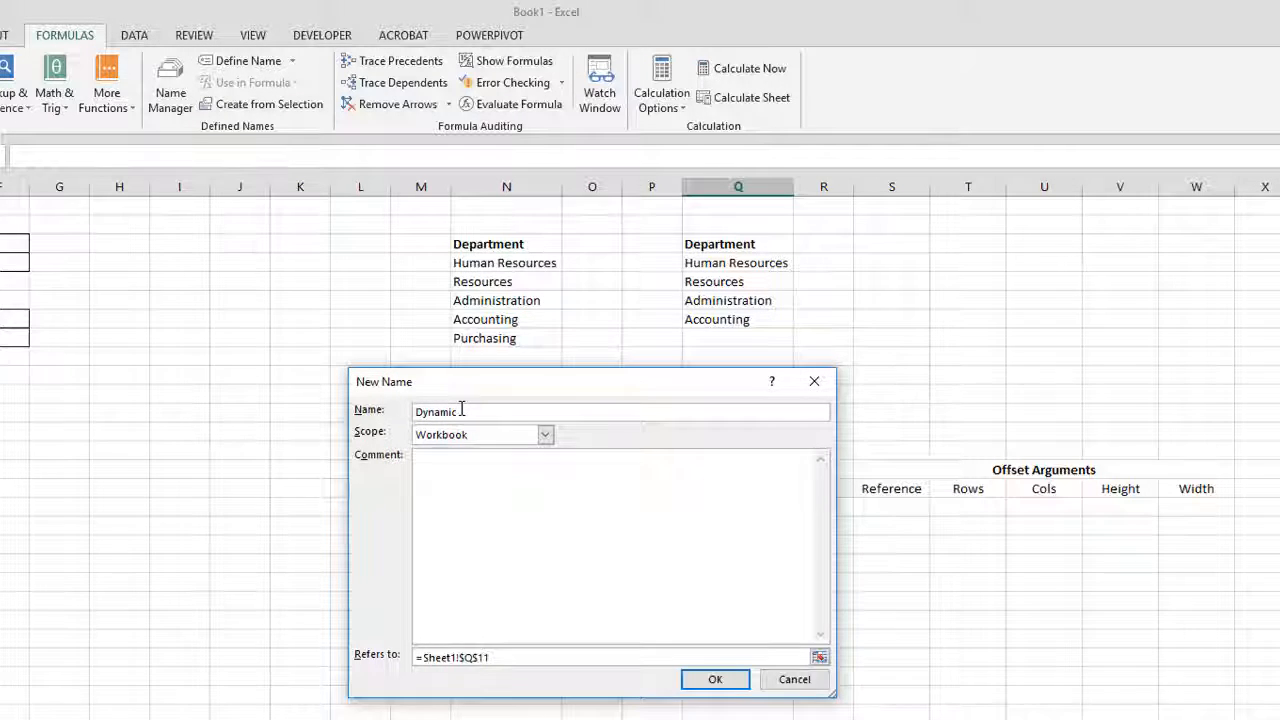
pyautogui.write('Dept')
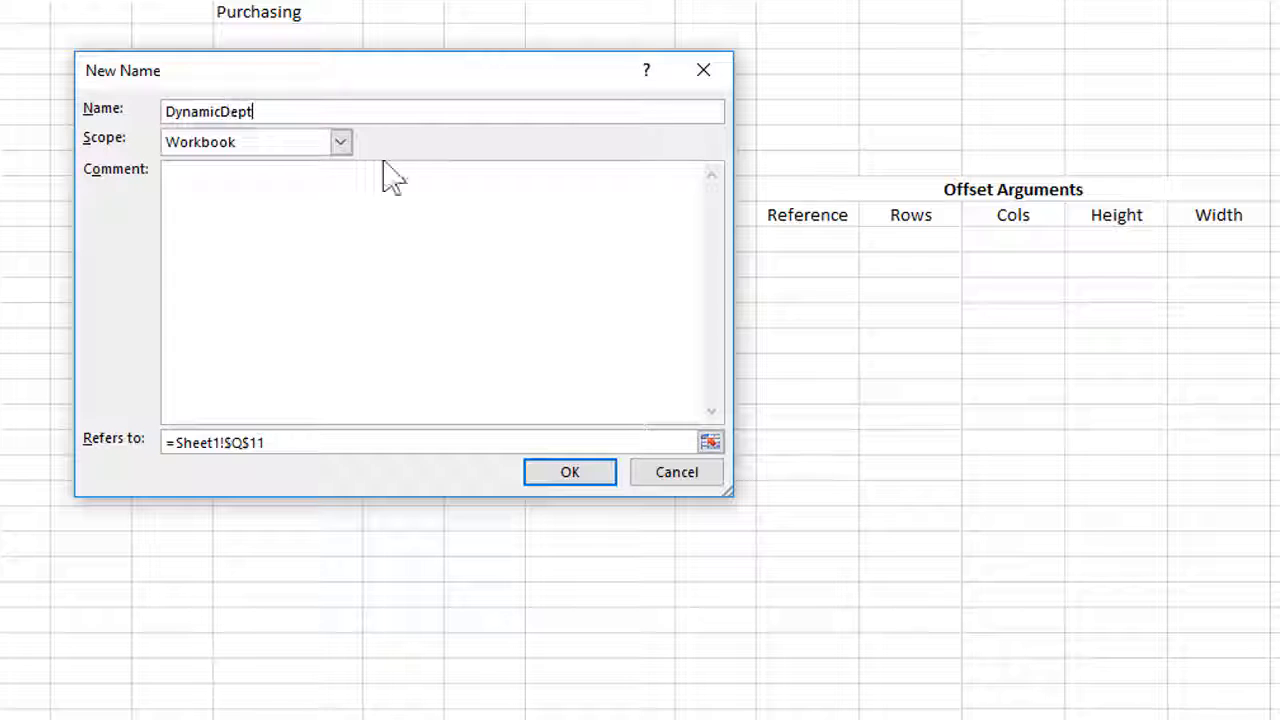
# Step: Replace the name's reference with an OFFSET formula that starts at Sheet1!$Q$4 with 0 rows and 0 columns
pyautogui.moveTo(286, 438); pyautogui.dragTo(110, 446)
pyautogui.press('Delete')
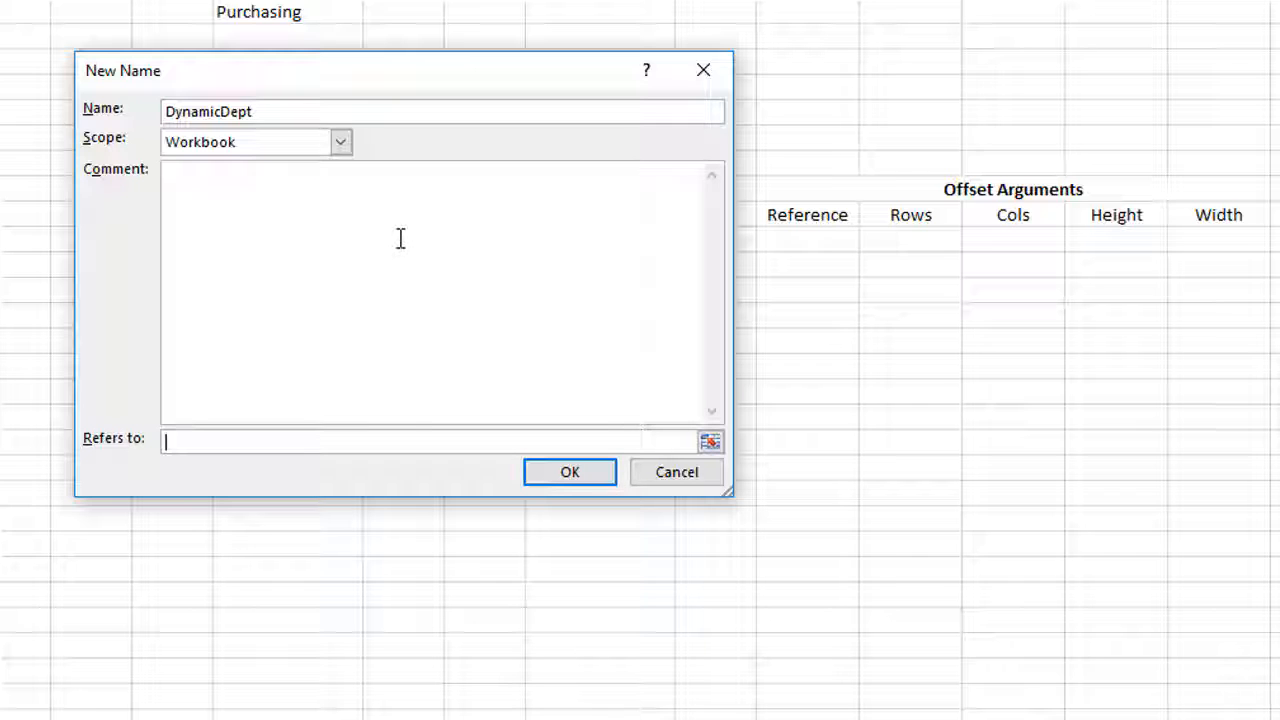
pyautogui.write('=offset(')
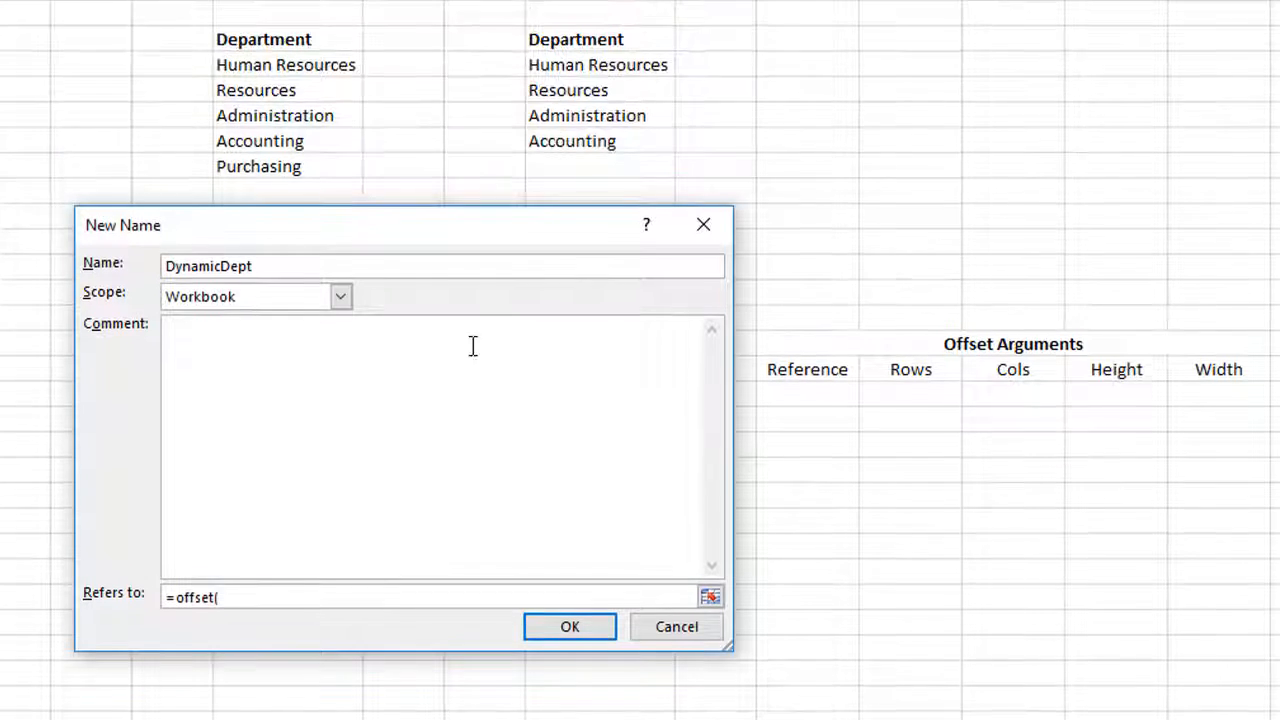
pyautogui.click(570, 65)
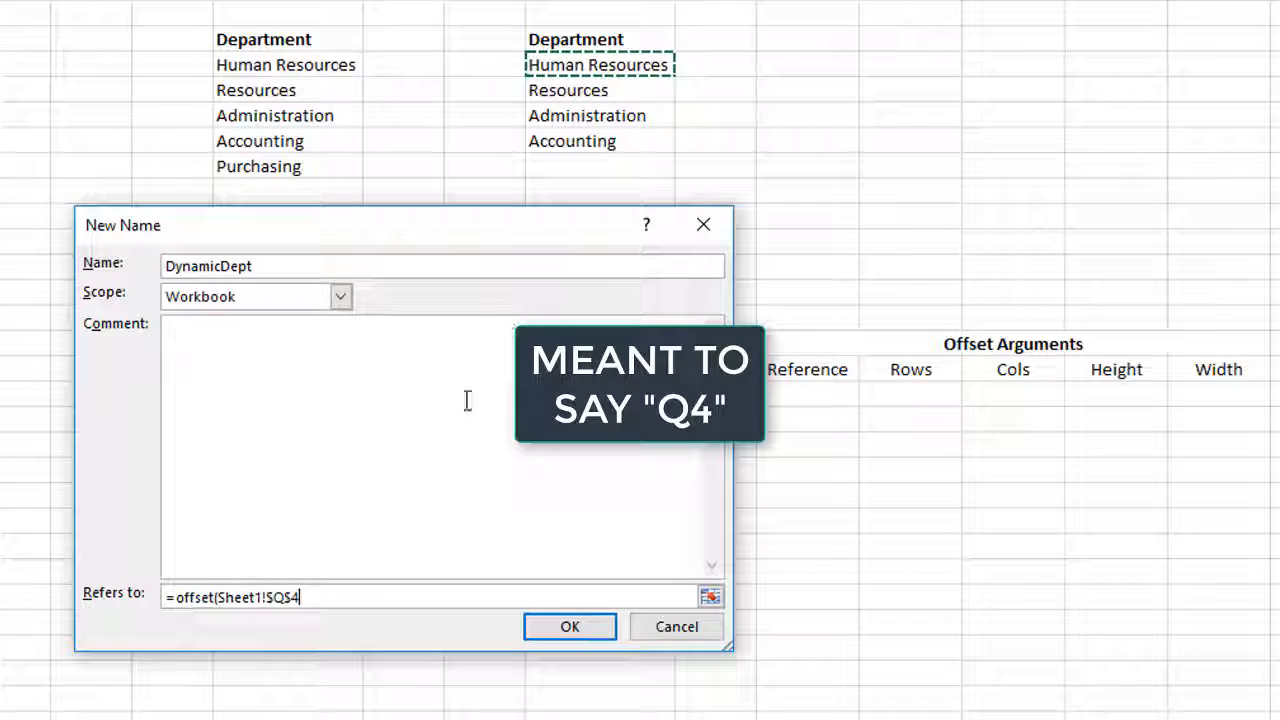
pyautogui.write(',')
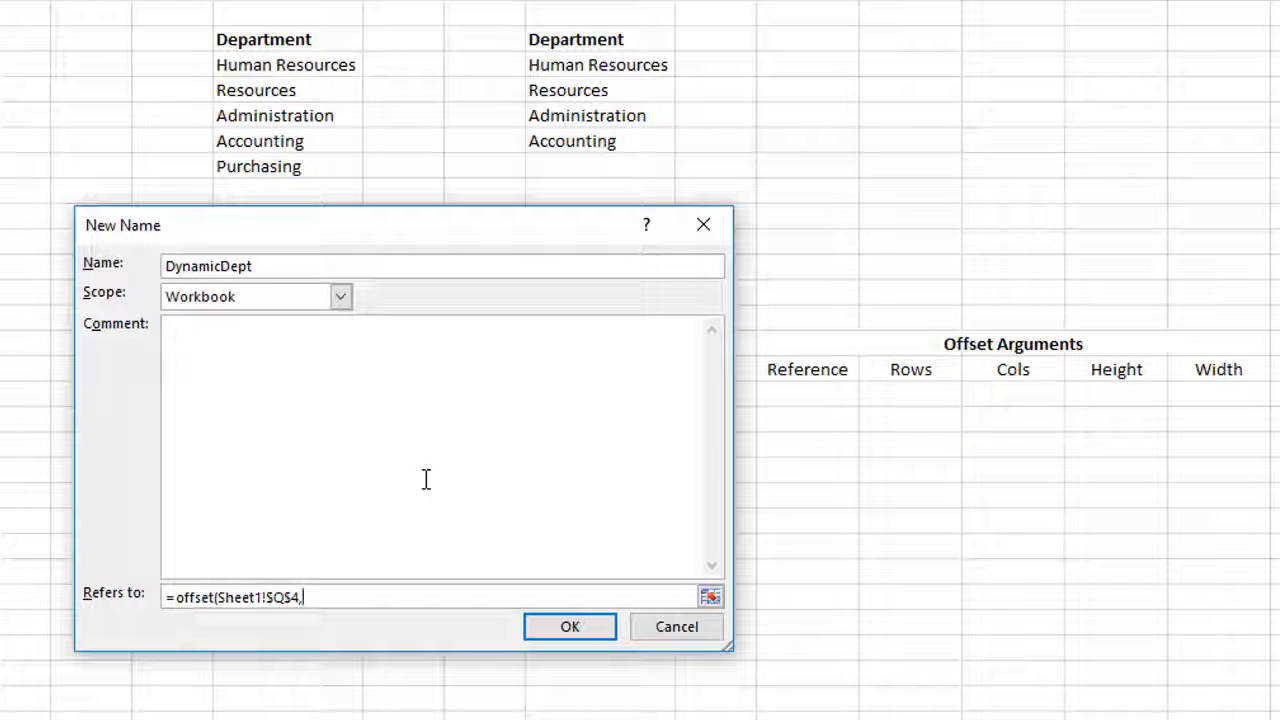
pyautogui.write('0')
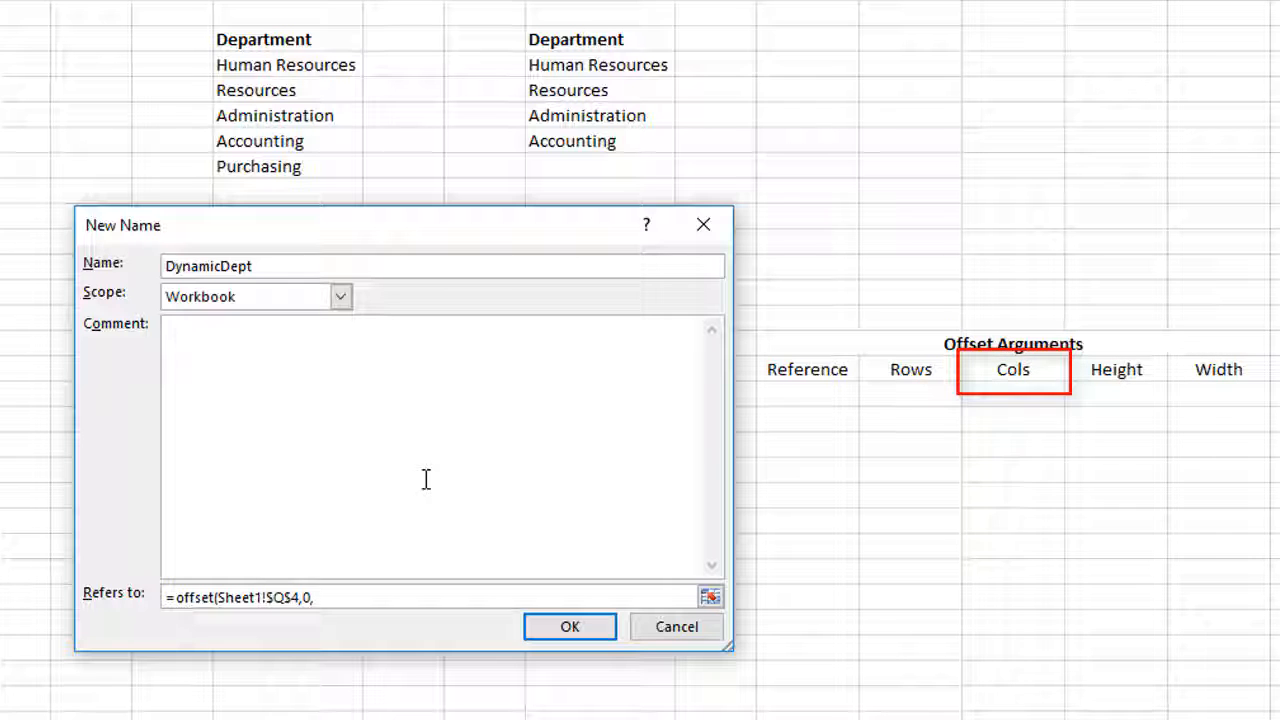
pyautogui.write(',0')
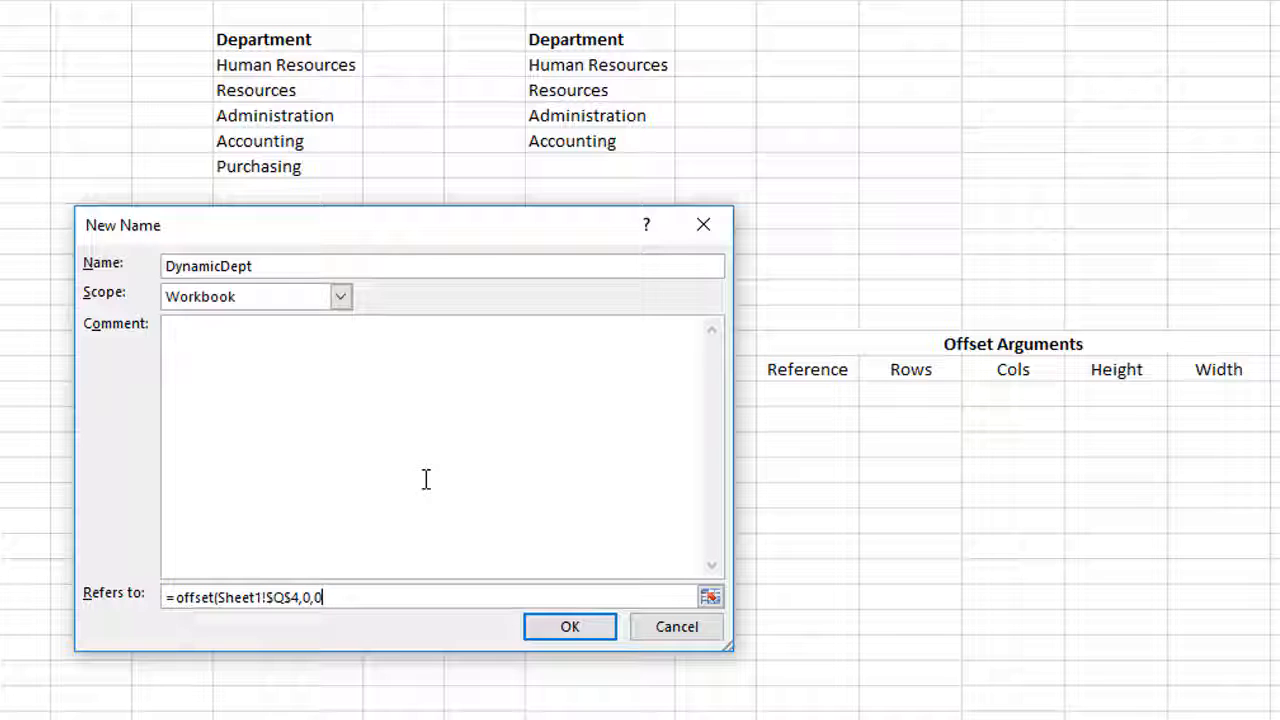
pyautogui.write(',')
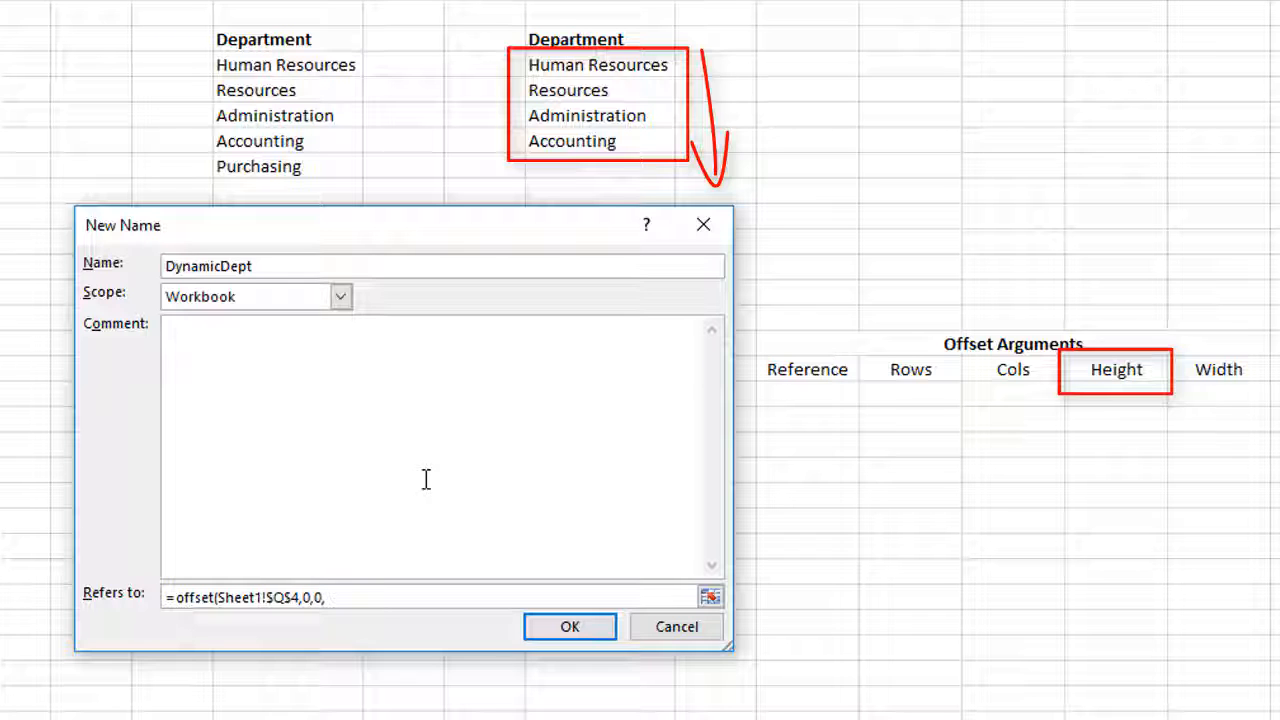
# Step: Complete the OFFSET formula with height counta(Sheet1!$Q:$Q)-1 and width 1, and save the defined name
pyautogui.write('counta')
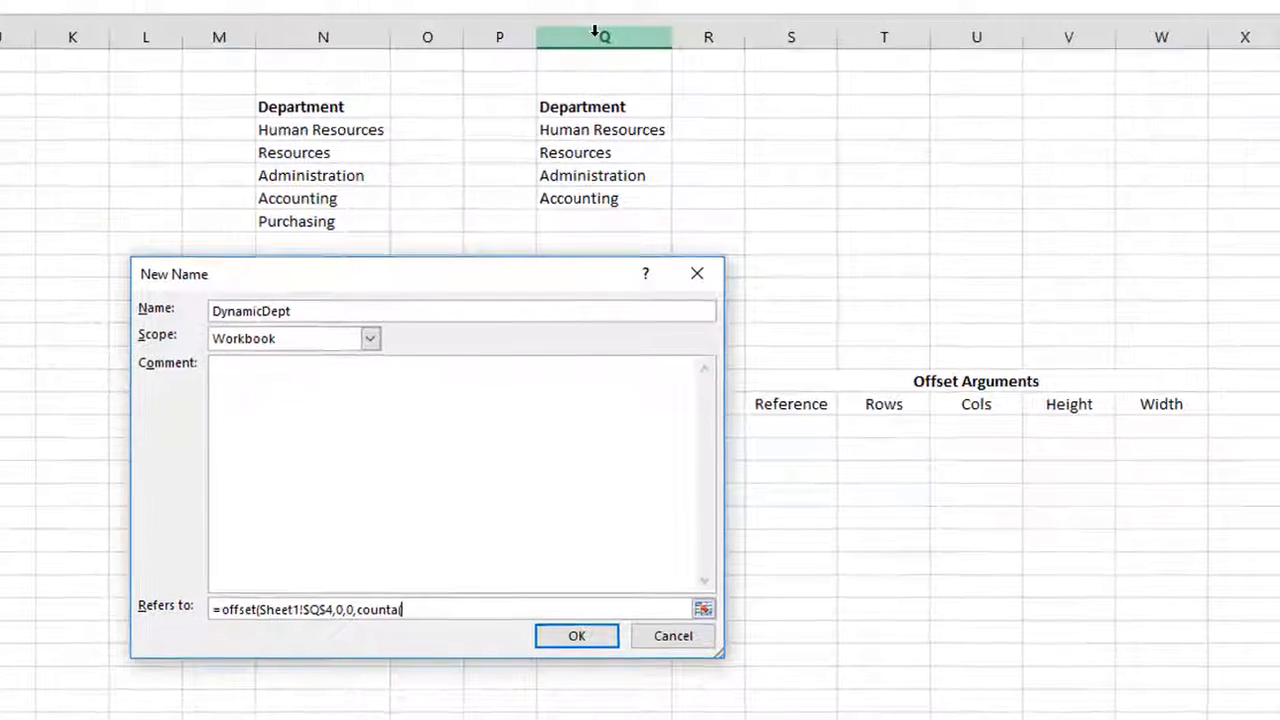
pyautogui.write('(')
pyautogui.click(596, 36)
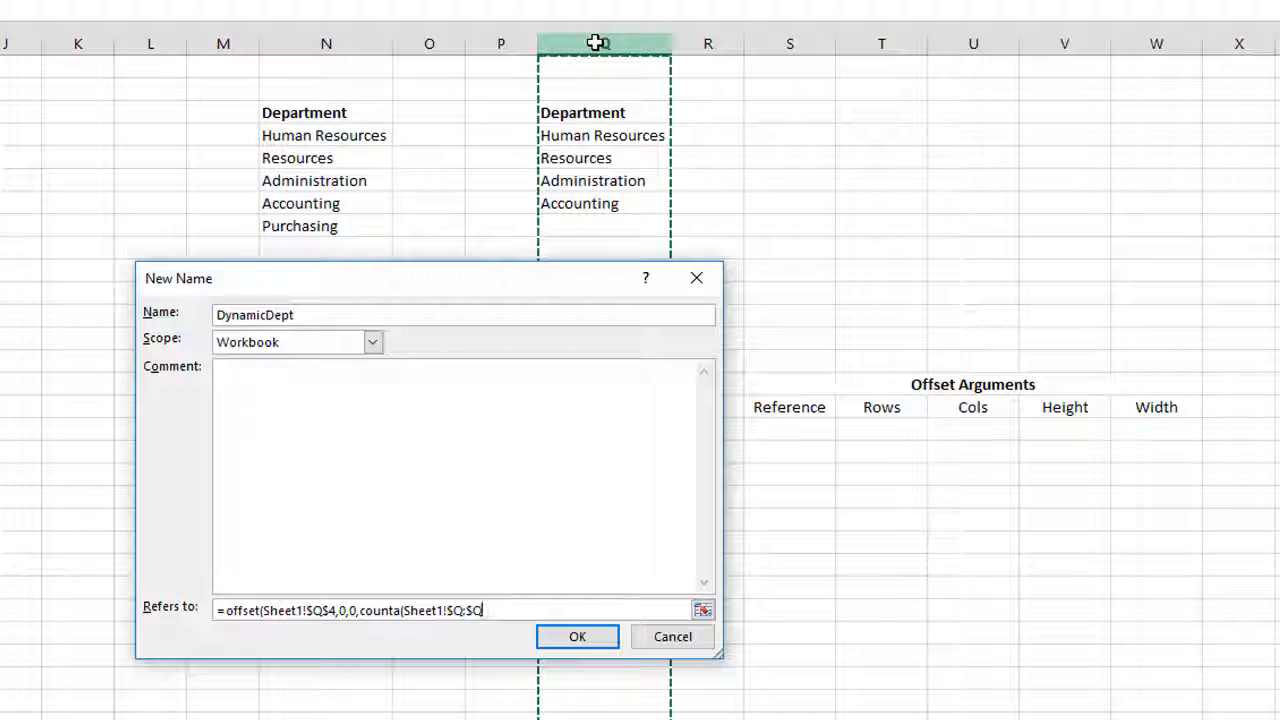
pyautogui.write(')')
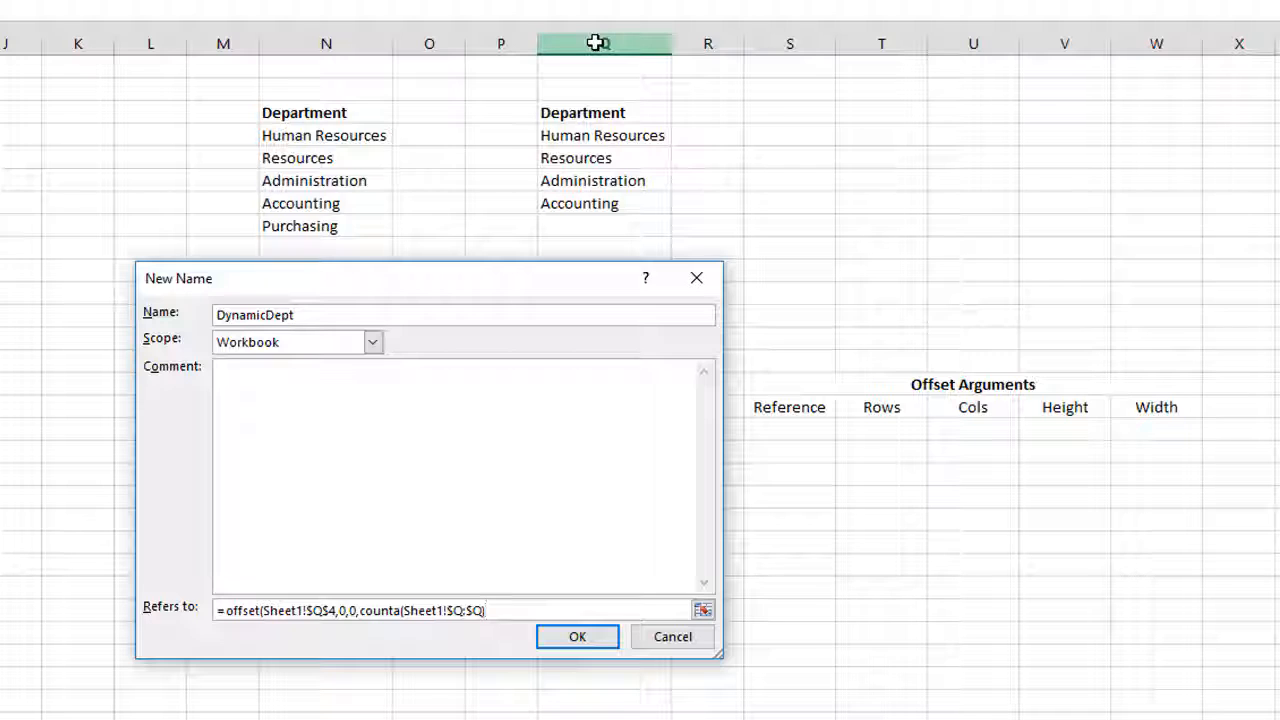
pyautogui.write('1,1)')
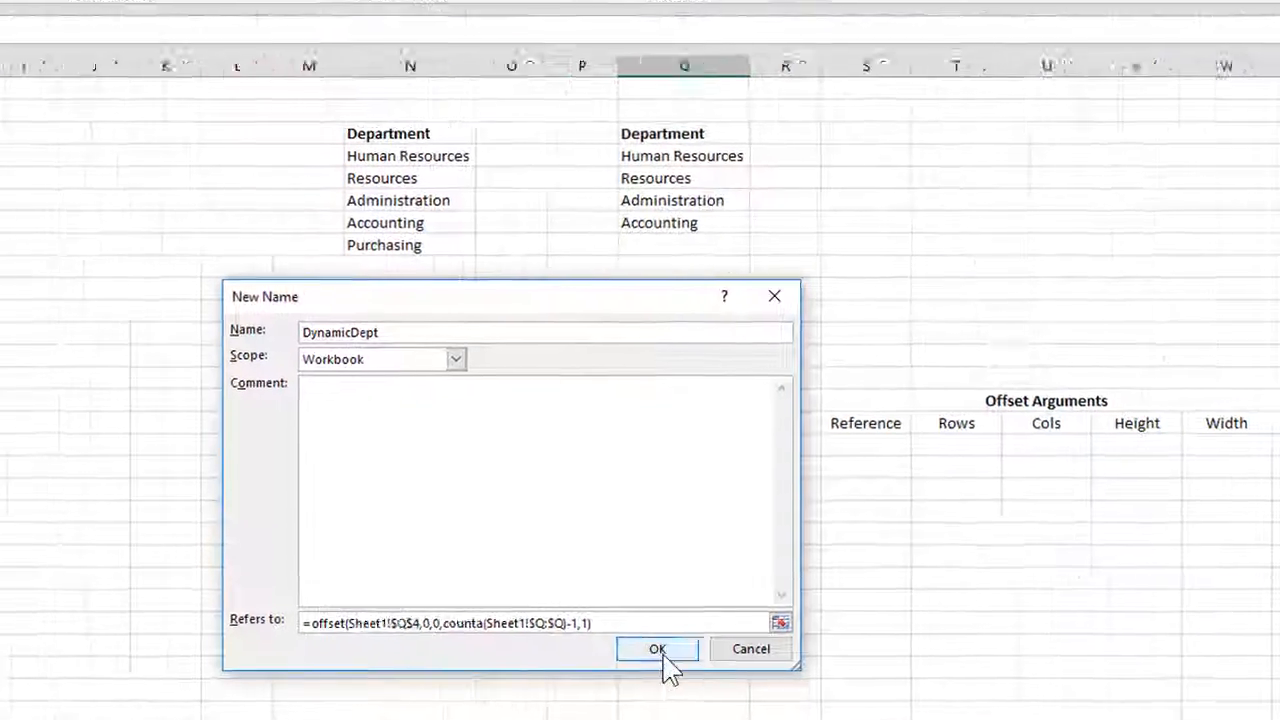
pyautogui.click(577, 636)
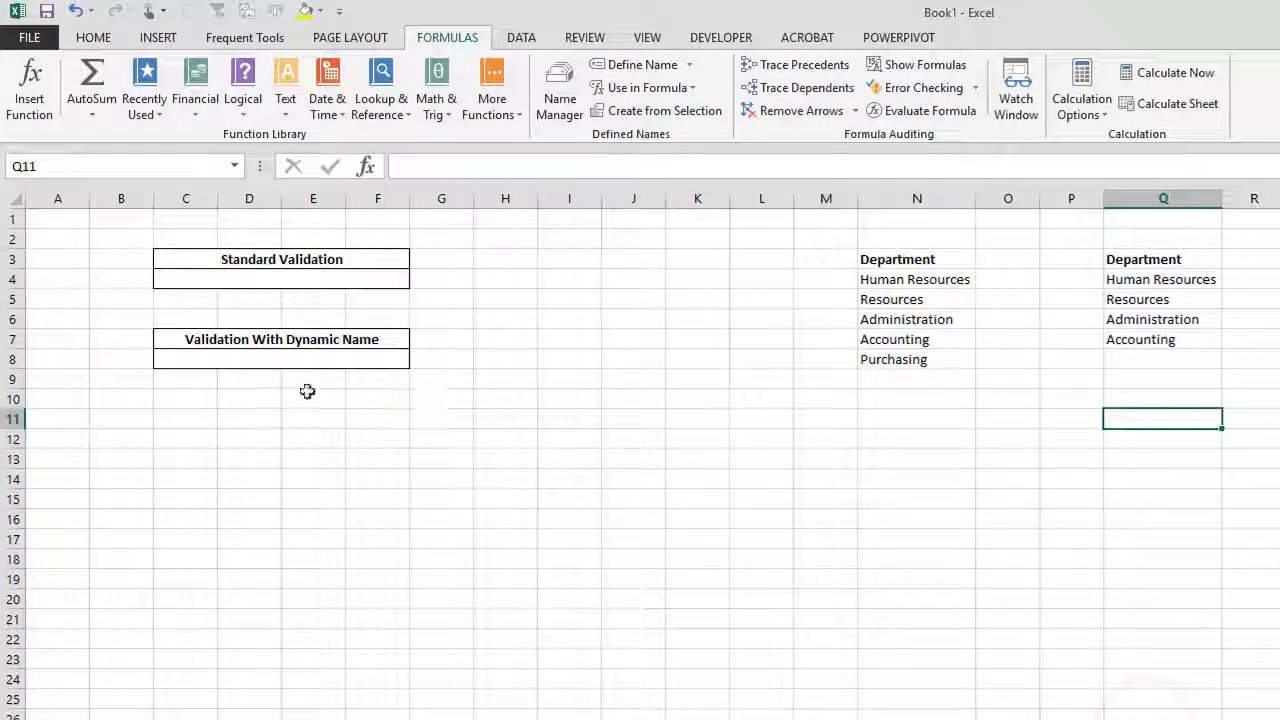
# Step: Open data validation for cell C8 under Validation With Dynamic Name and allow only List entries
pyautogui.click(258, 358)
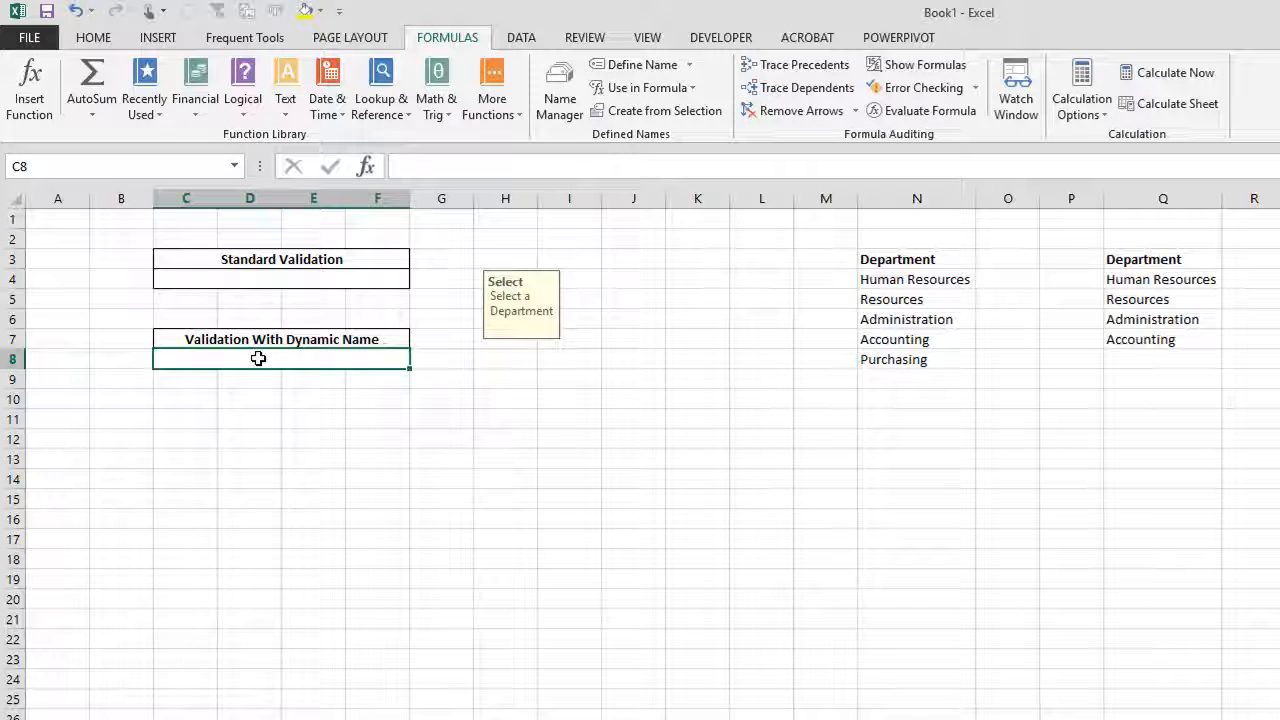
pyautogui.click(528, 42)
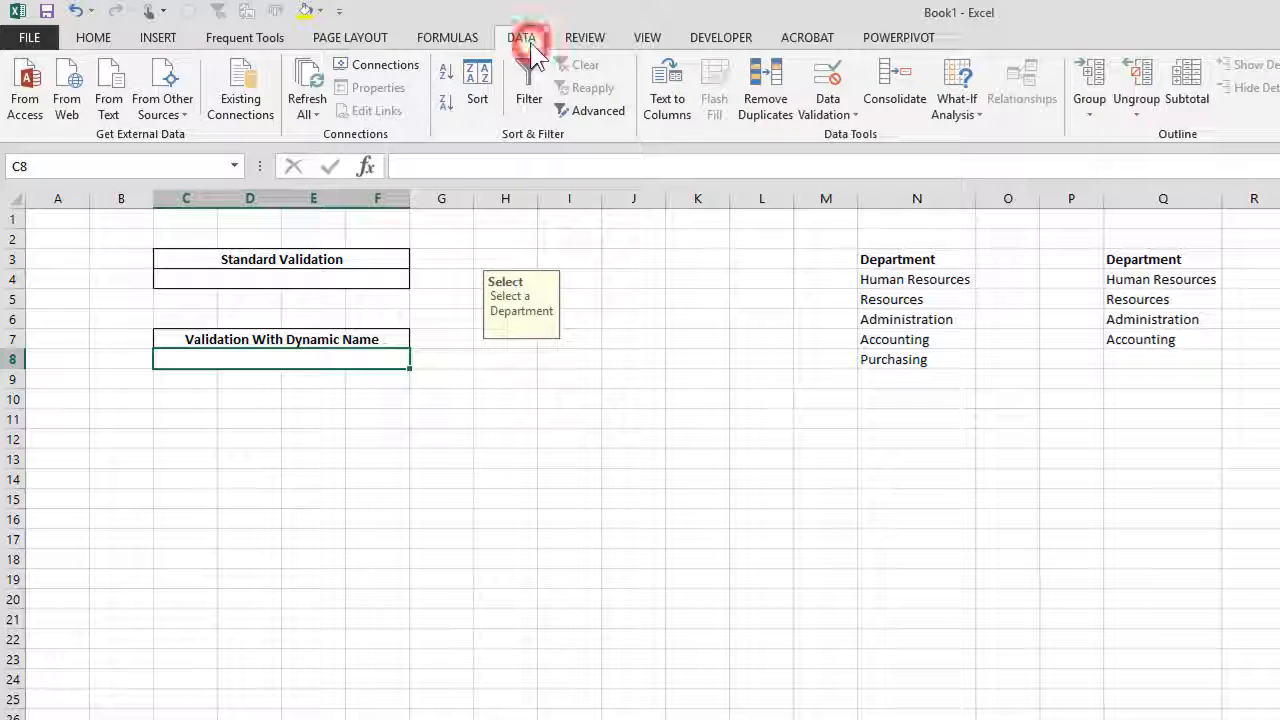
pyautogui.click(828, 82)
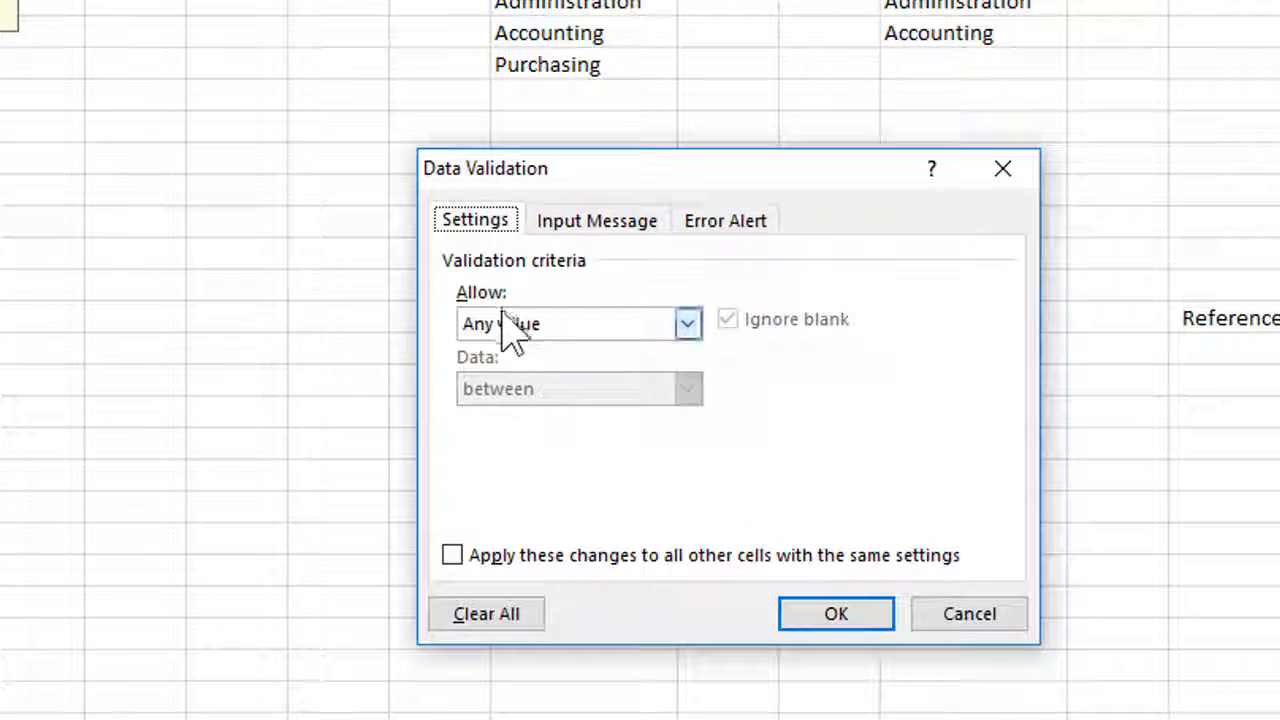
pyautogui.click(500, 318)
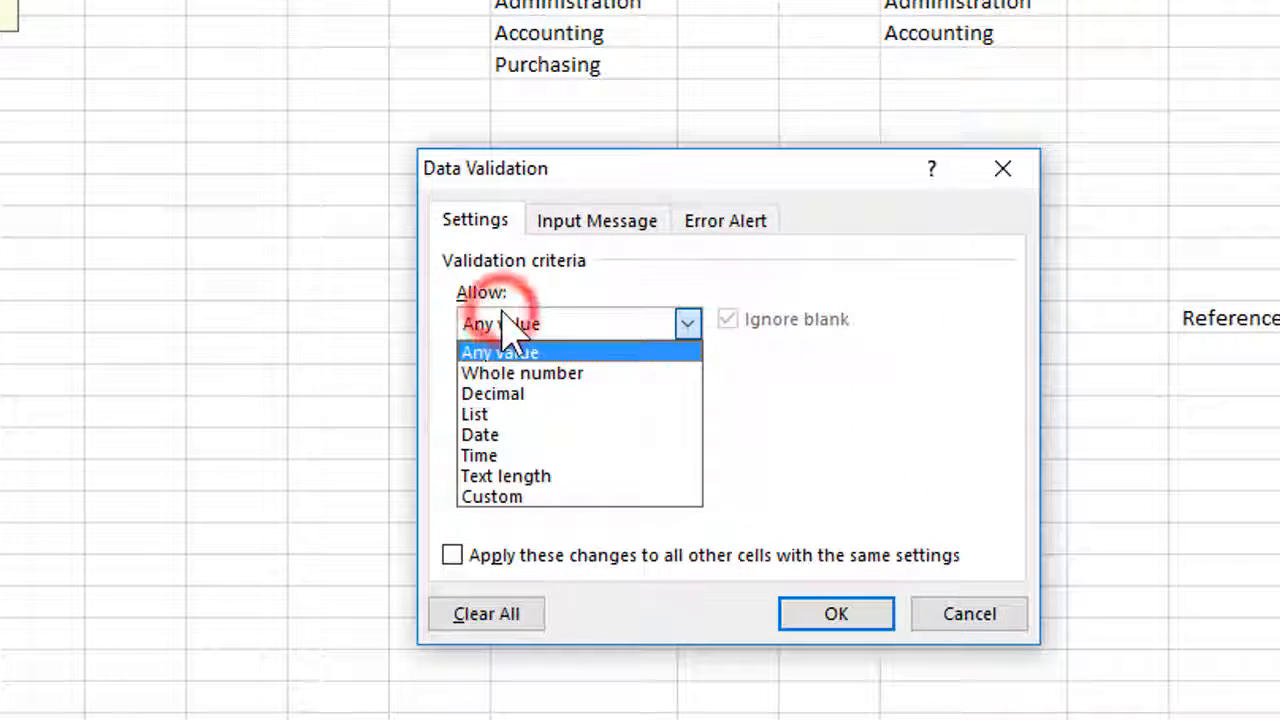
pyautogui.click(502, 416)
# Step: Set the list source to =DynamicDept by pasting the defined name, apply the validation, and check the choices in cell C8's drop-down
pyautogui.click(494, 454)
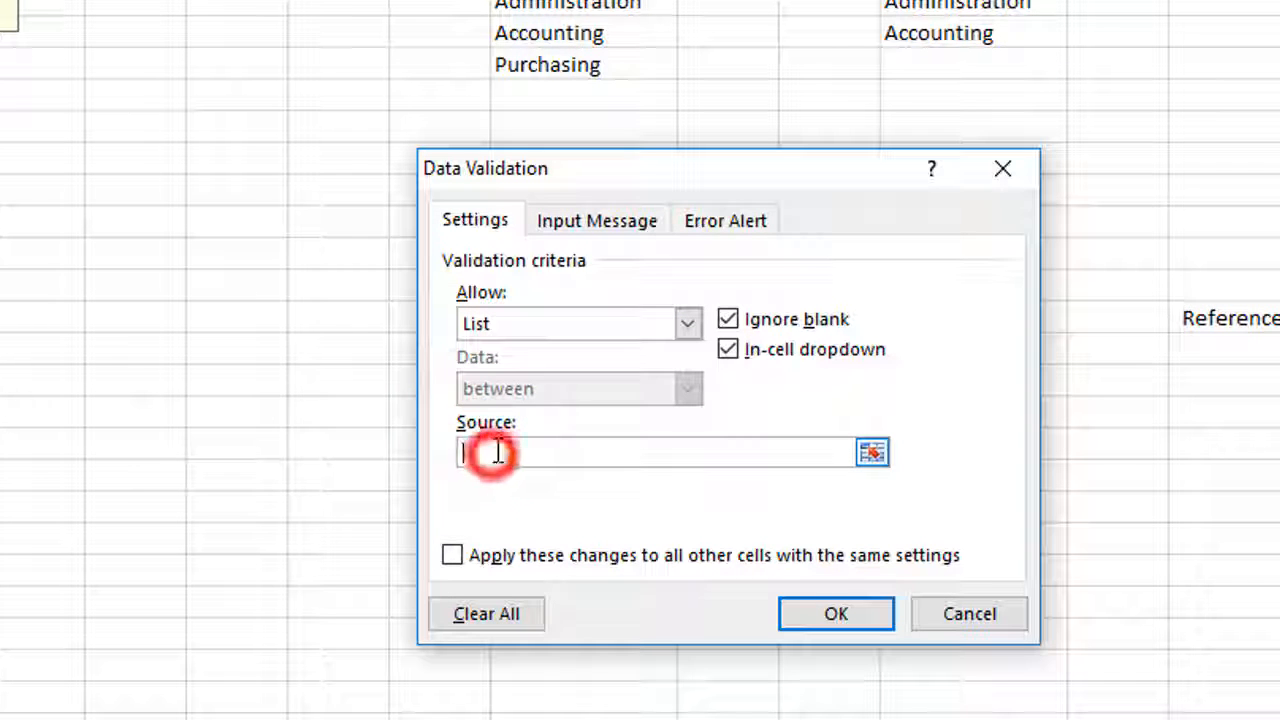
pyautogui.write('=')
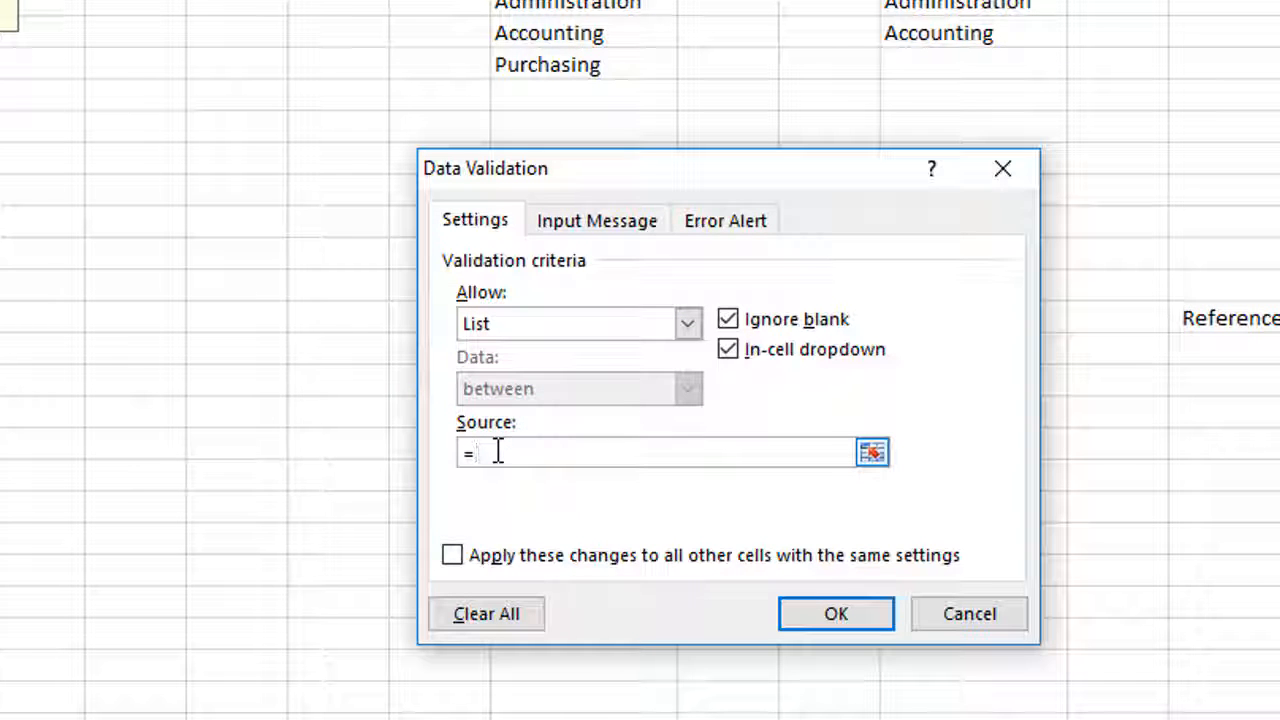
pyautogui.press('F3')
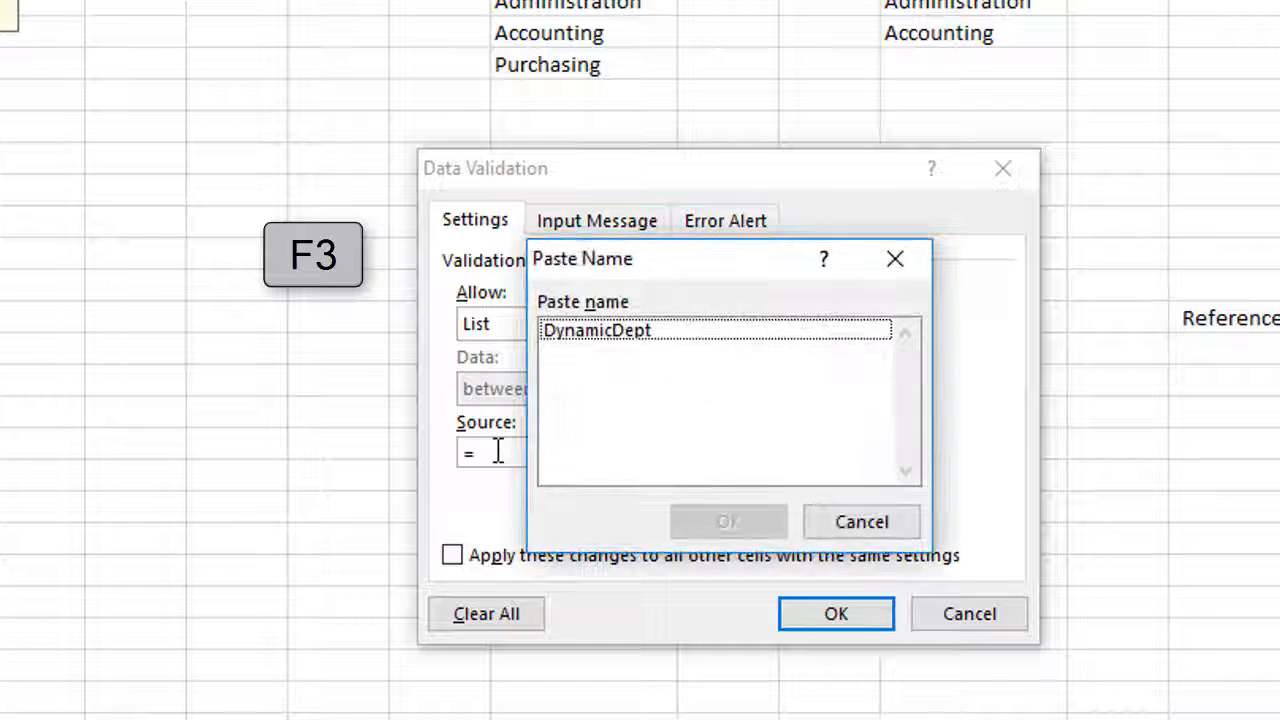
pyautogui.click(634, 332)
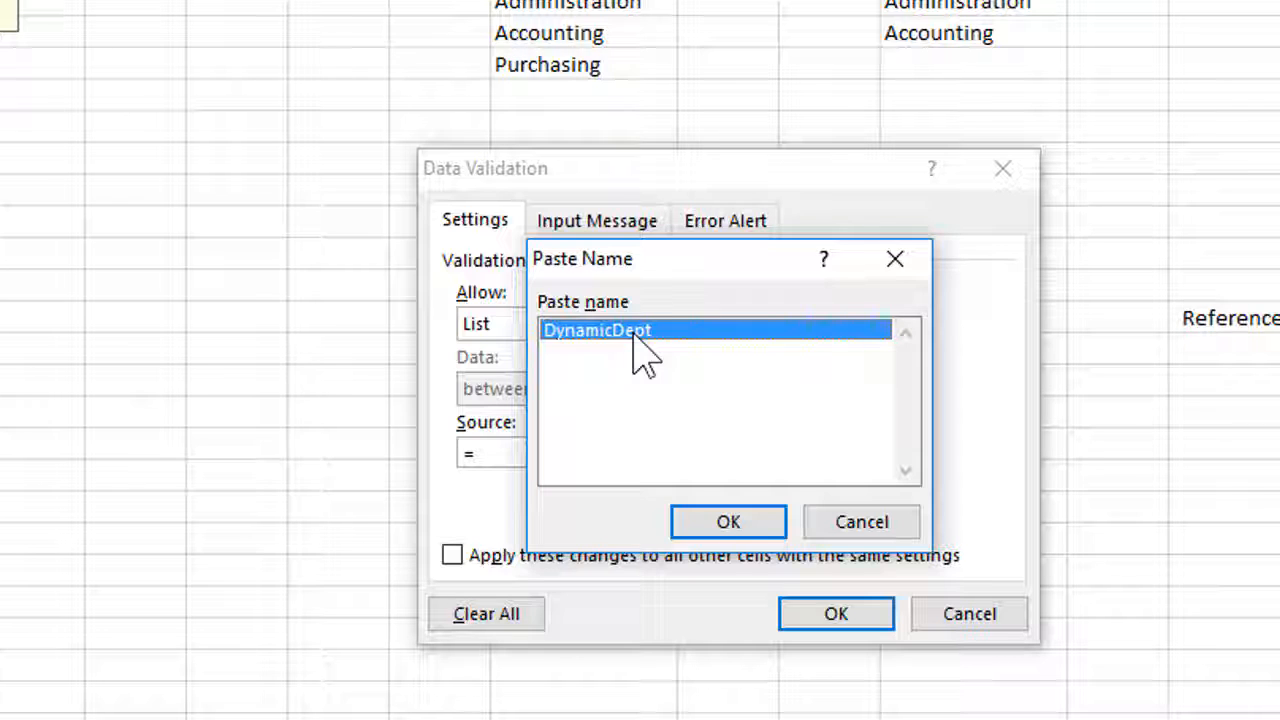
pyautogui.click(764, 524)
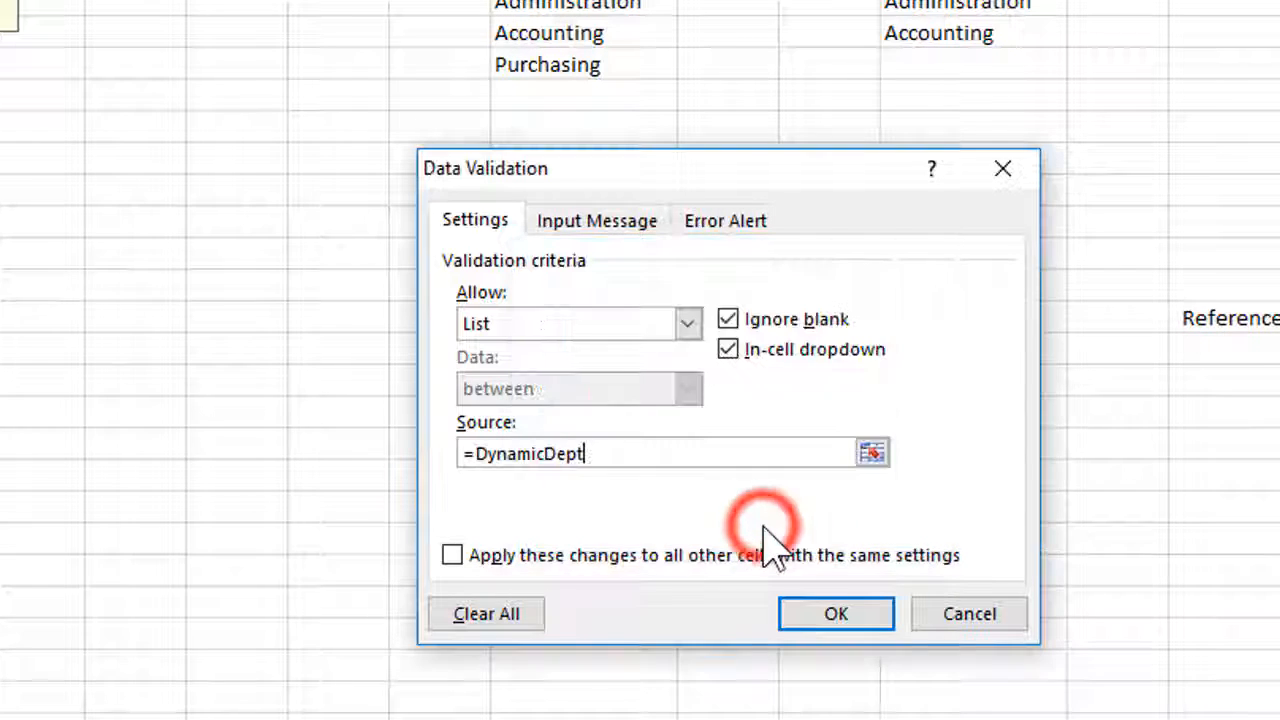
pyautogui.click(826, 617)
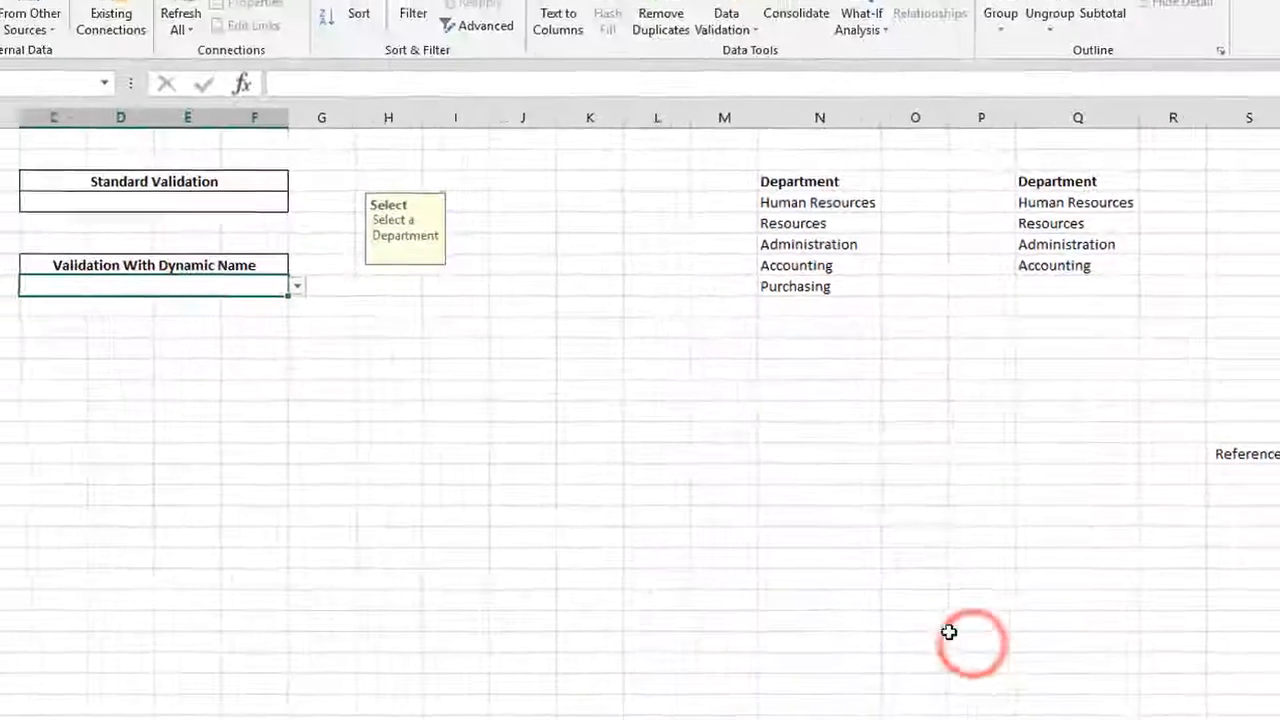
pyautogui.click(309, 290)
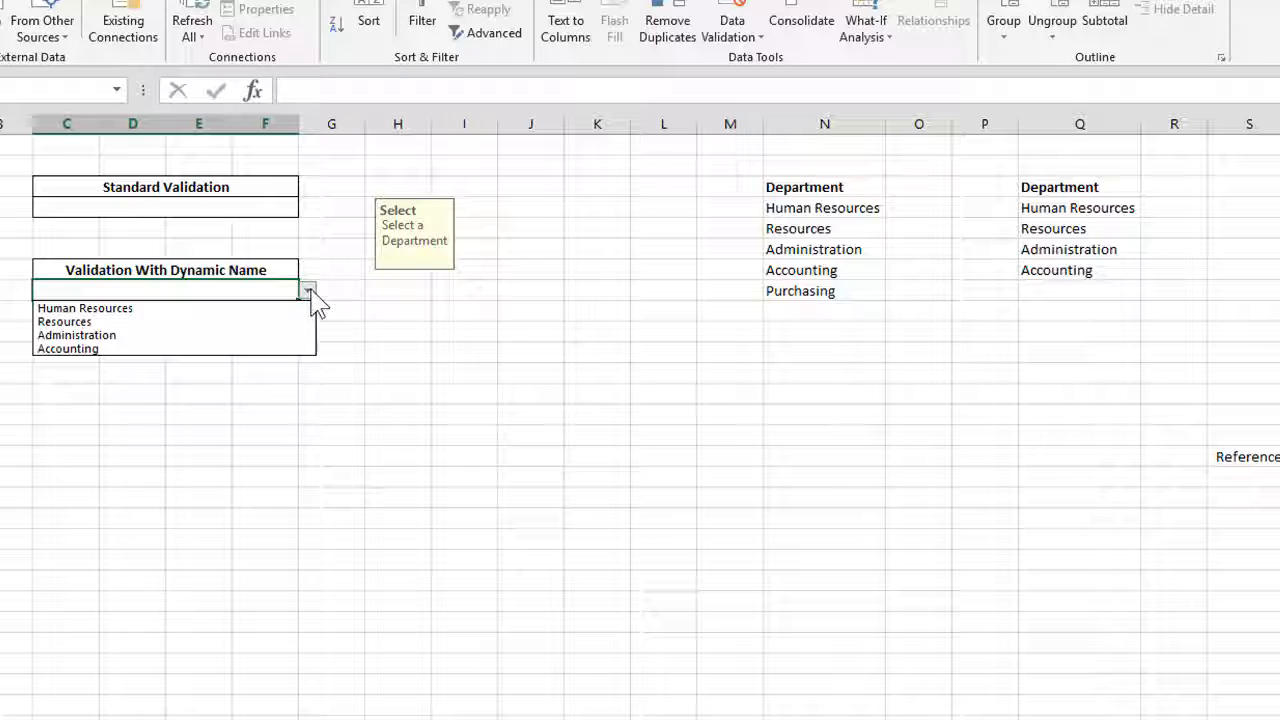
pyautogui.click(310, 291)
# Step: Add Purchasing and Information Technology below Accounting in the column Q department list
pyautogui.click(1022, 292)
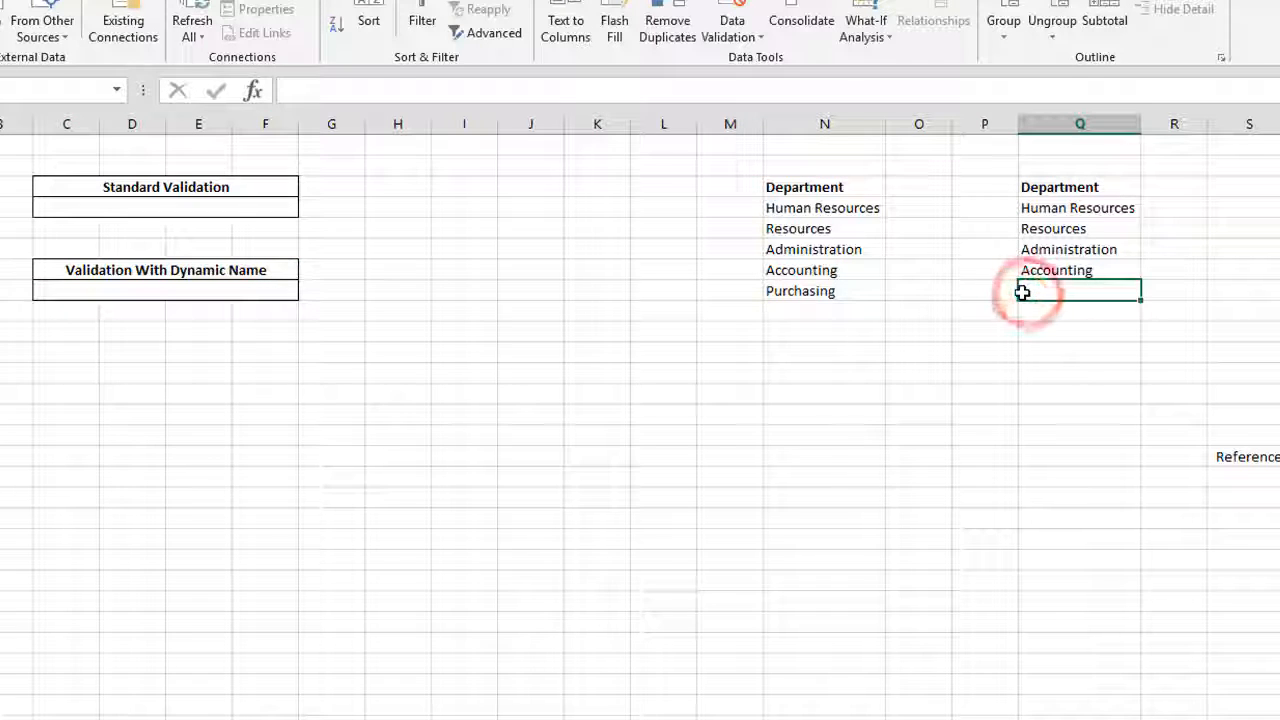
pyautogui.write('Purchasing')
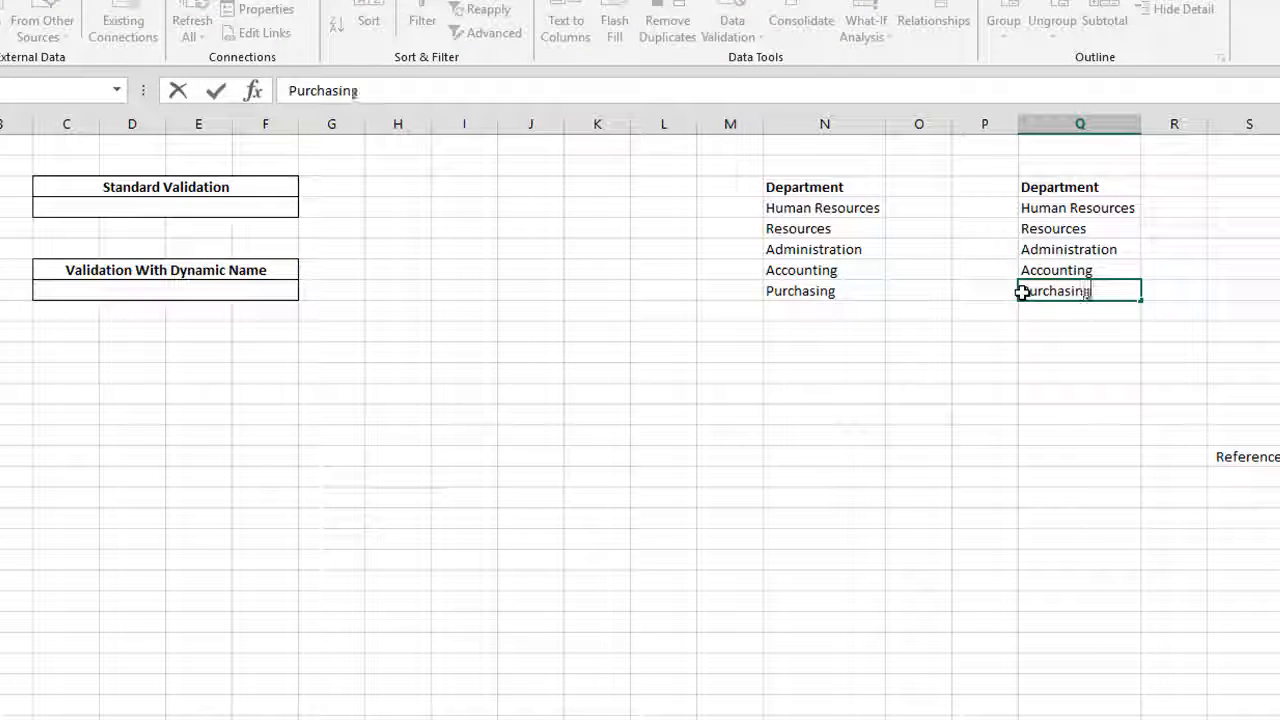
pyautogui.press('Return')
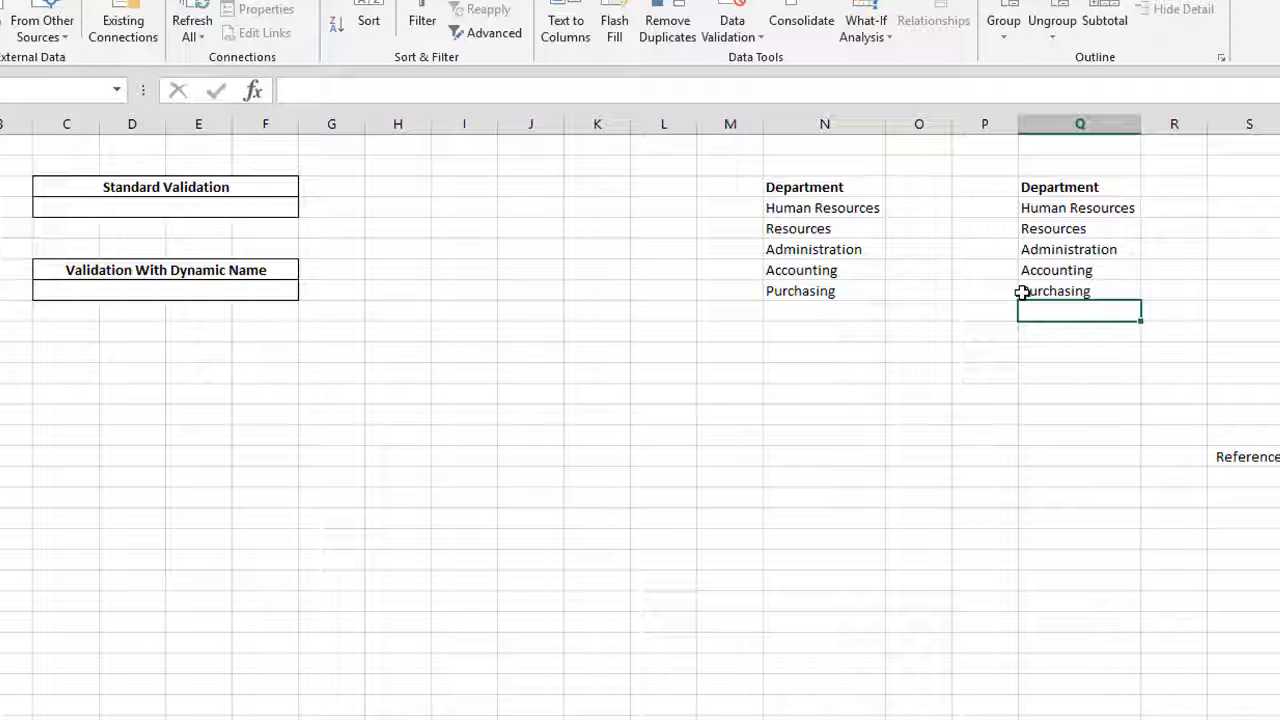
pyautogui.write('Info')
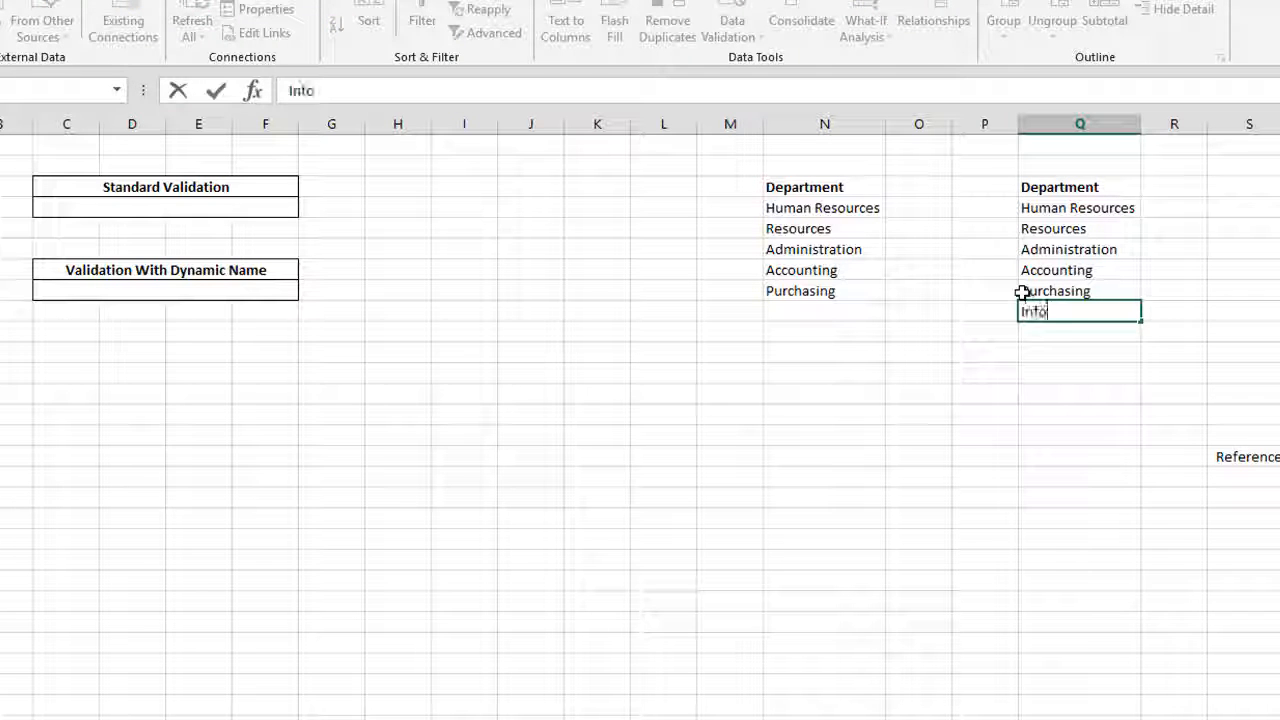
pyautogui.write('rmation TEchnology')
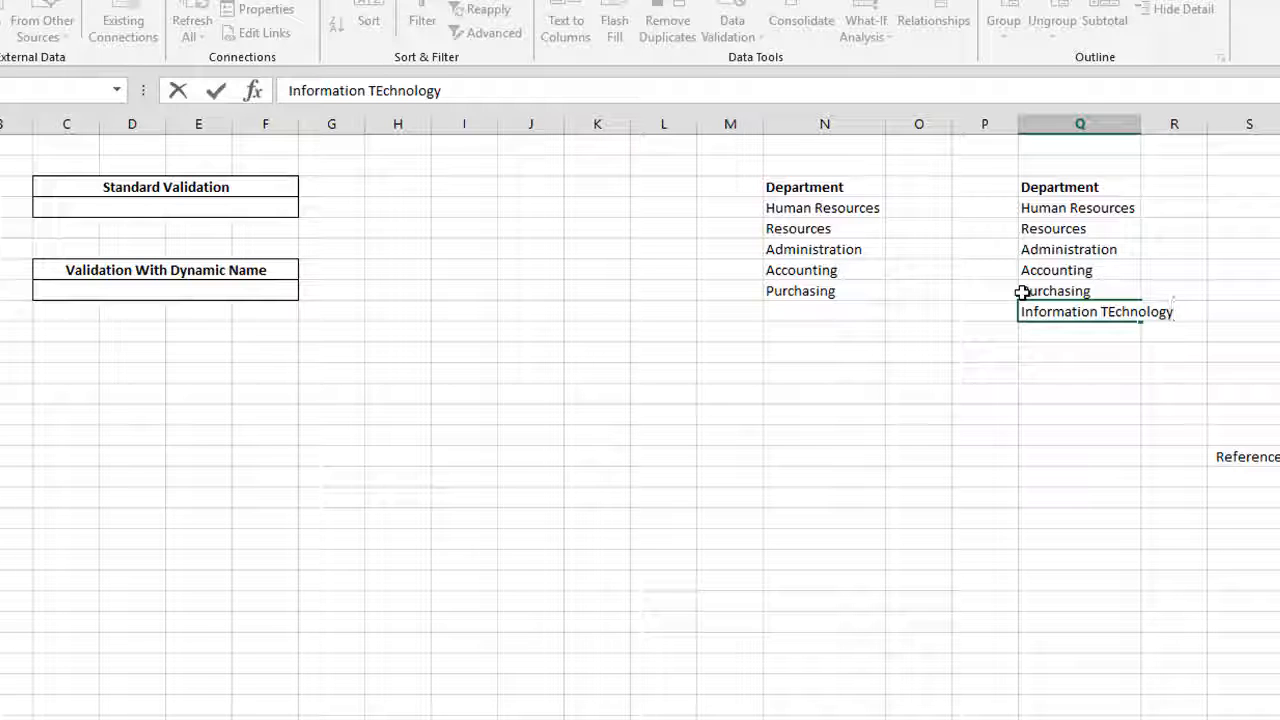
pyautogui.press('Return')
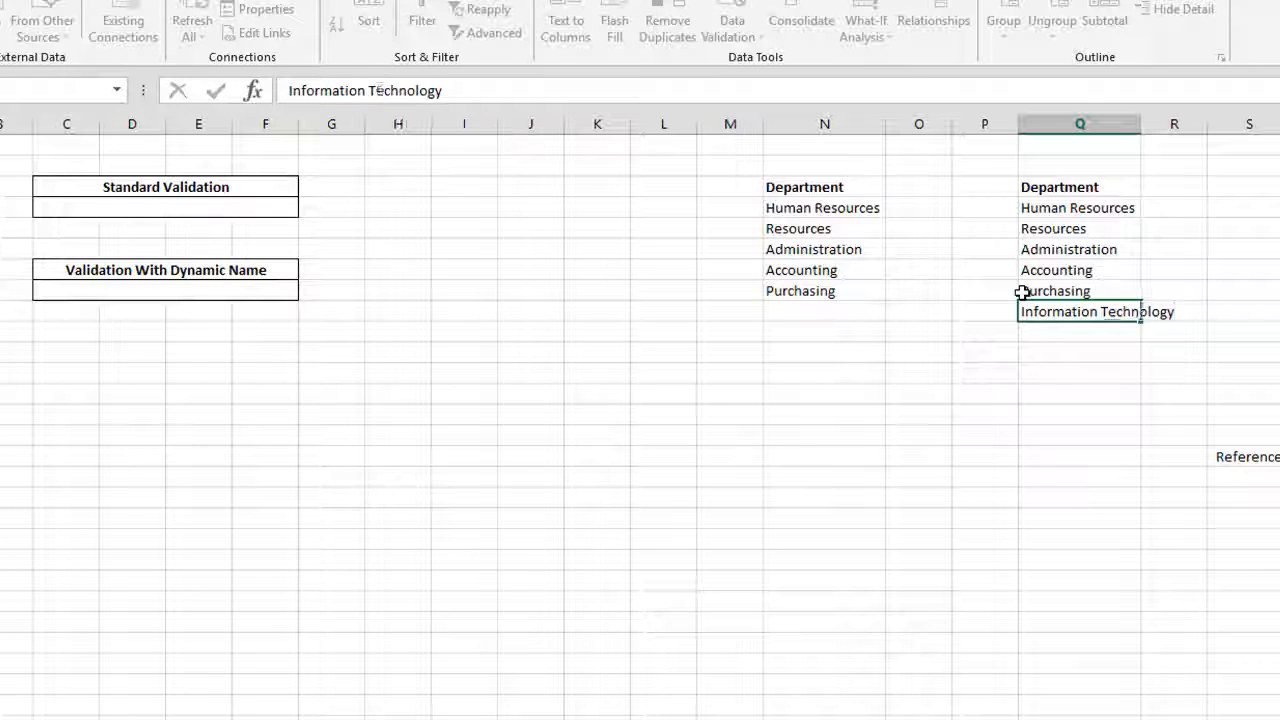
# Step: Check whether cell C8's drop-down under Validation With Dynamic Name includes the two added departments
pyautogui.click(243, 290)
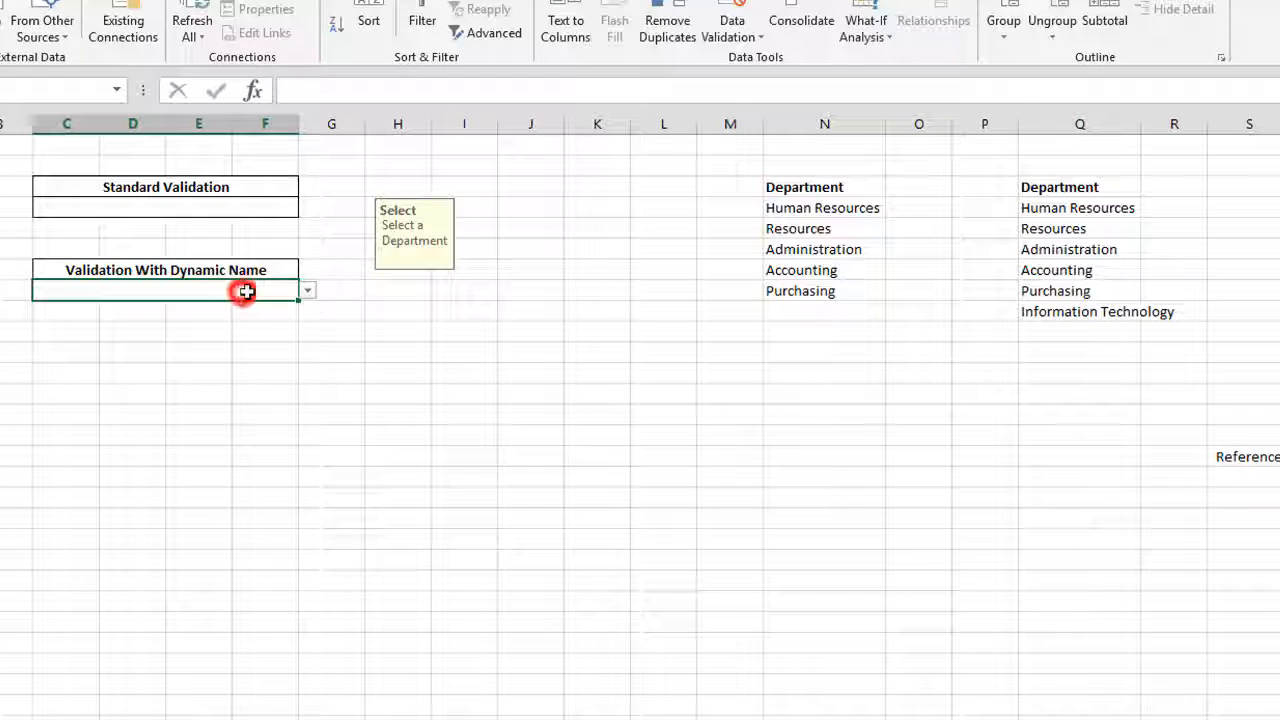
pyautogui.click(307, 292)
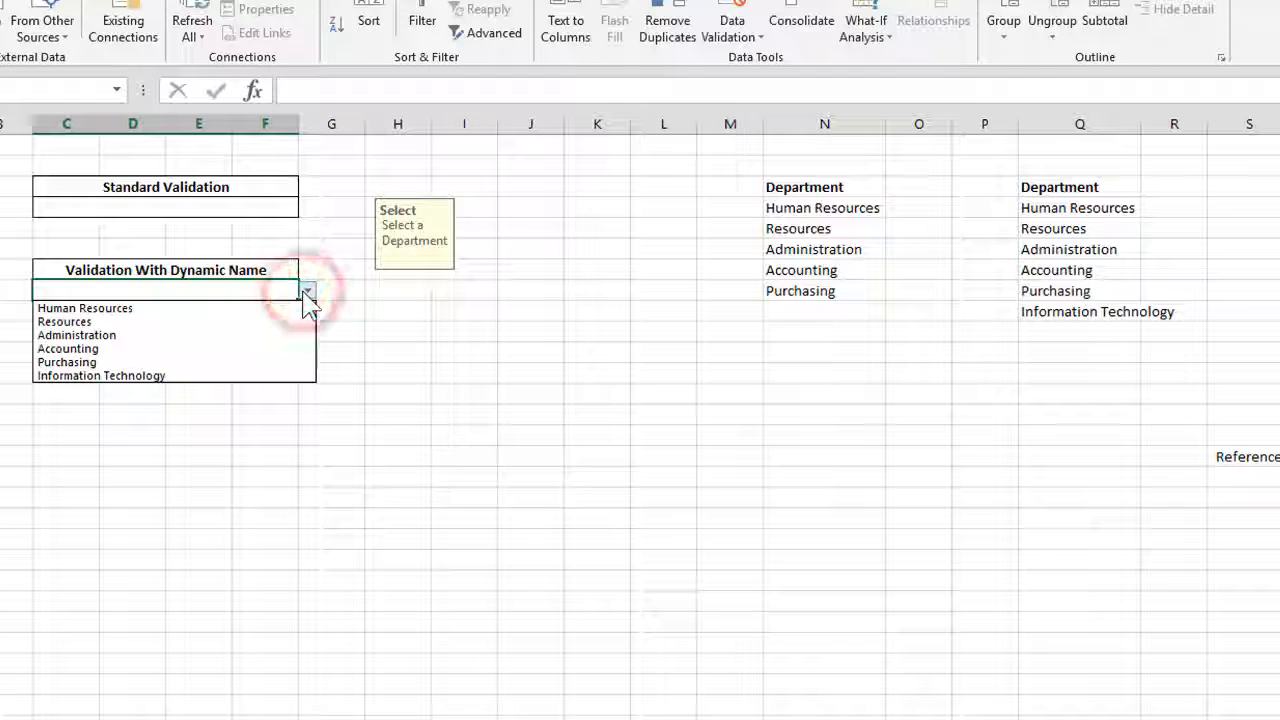